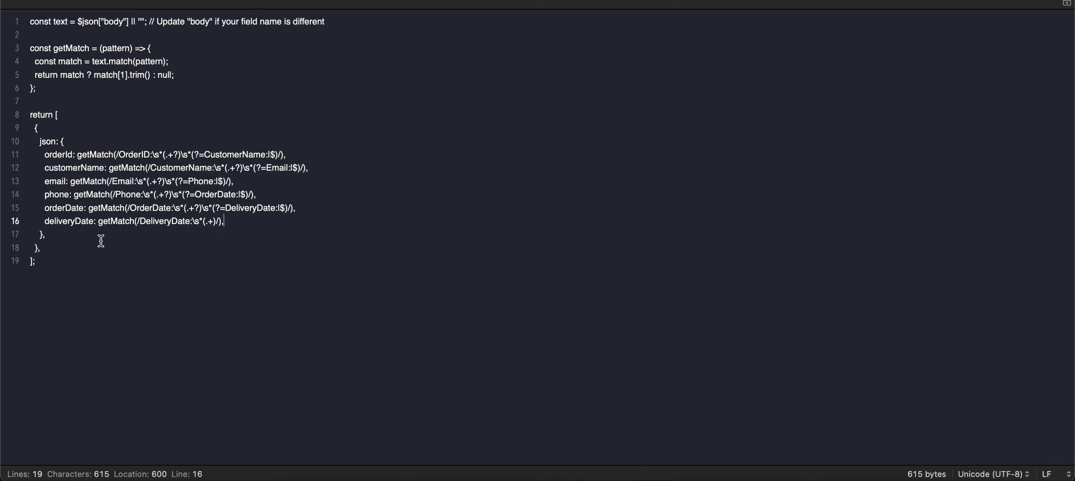
left_click(100, 244)
left_click_drag(139, 220, 189, 220)
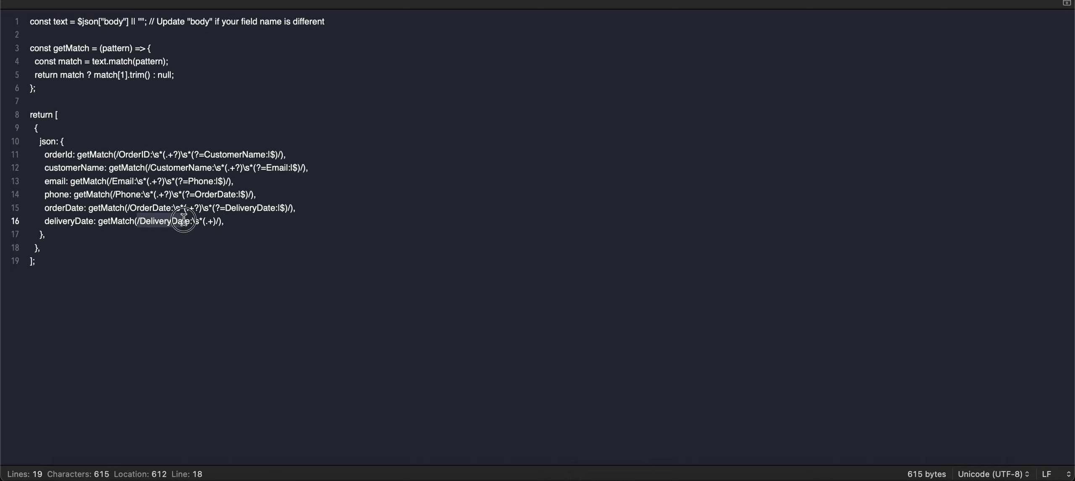
left_click(103, 246)
left_click(62, 262)
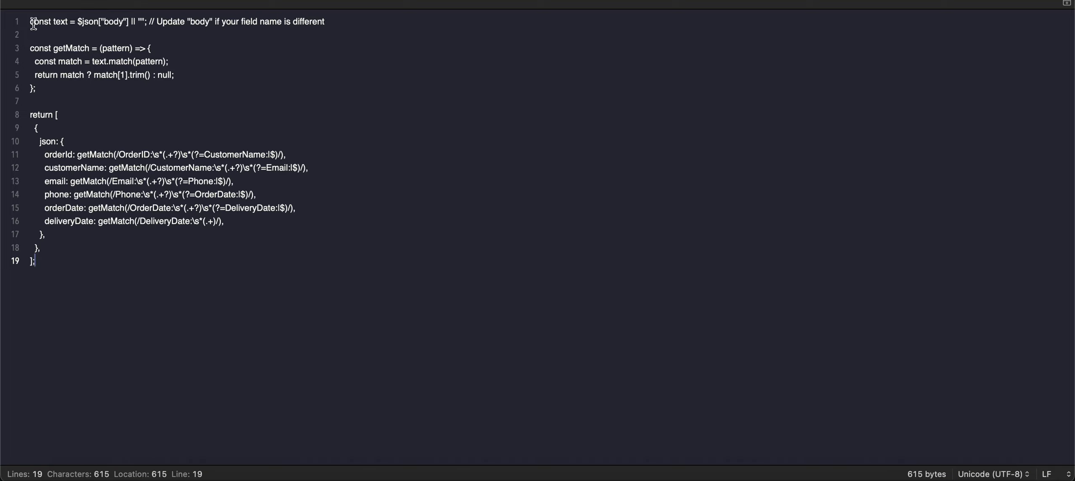
Step: Copy the entire 19-line order-parsing script from the text editor and paste it over the default JavaScript in the n8n Code node
left_click_drag(31, 22, 113, 285)
key("super+c")
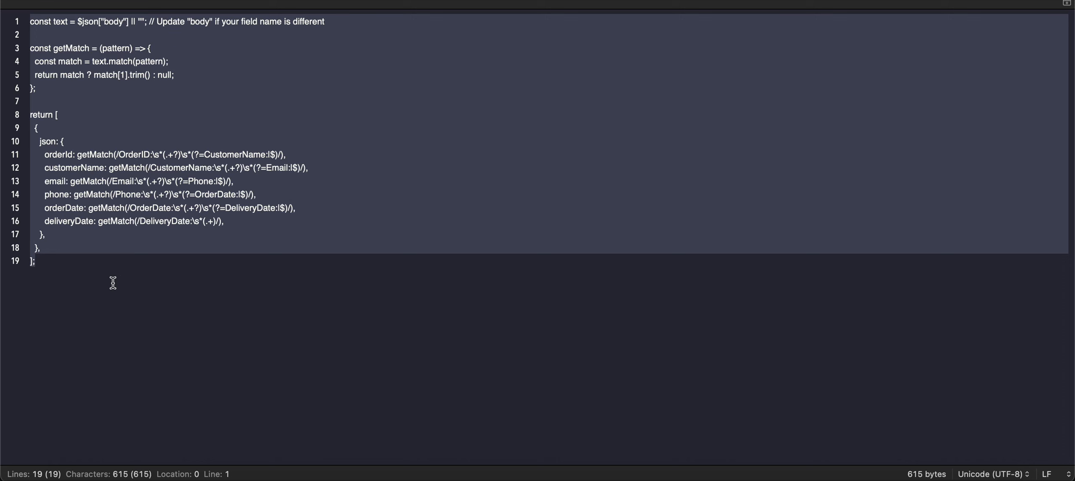
left_click(223, 455)
left_click(451, 243)
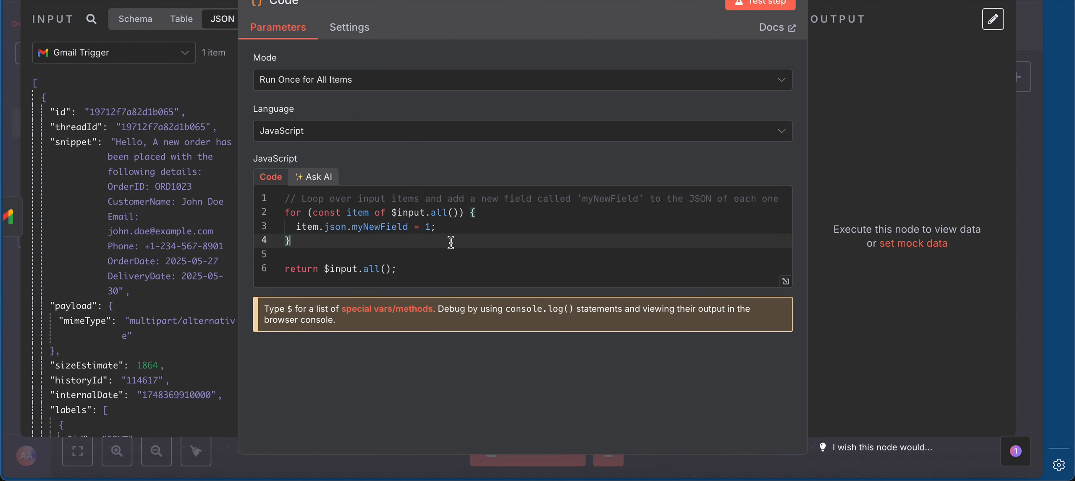
key("super+a")
key("super+v")
scroll(412, 216, "up", 2)
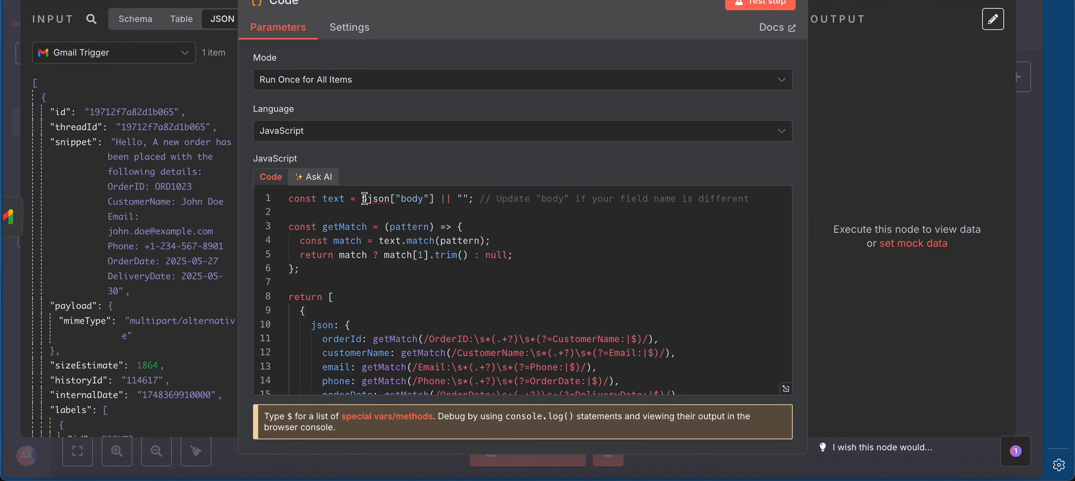
Step: Replace $json["body"] on line 1 with the Gmail Trigger's snippet field, as $input.first().json.snippet
left_click_drag(362, 198, 435, 198)
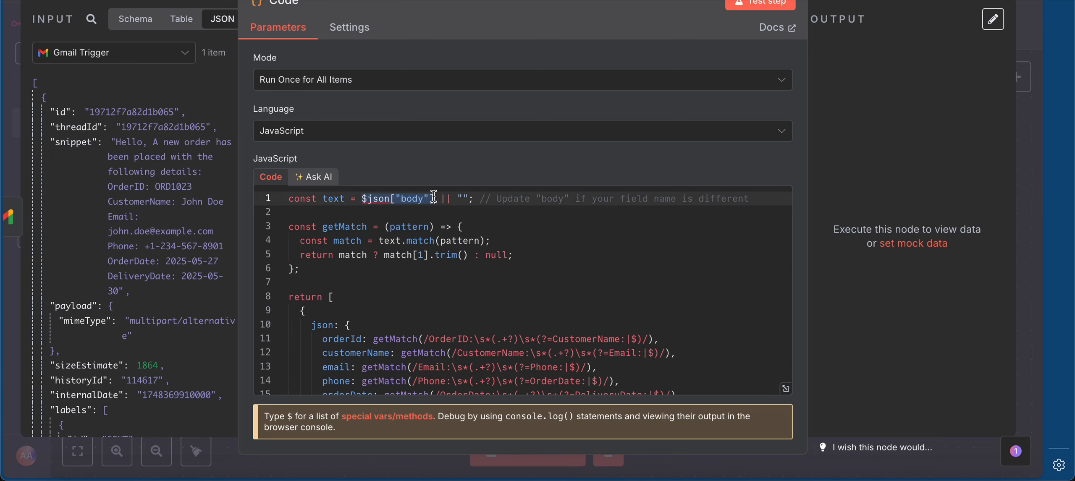
key("BackSpace")
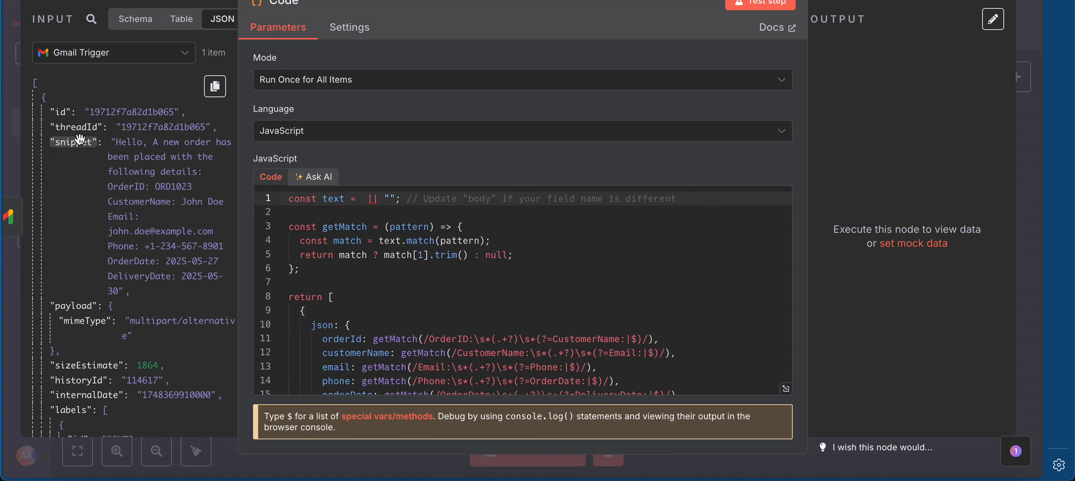
left_click_drag(71, 142, 366, 206)
key("BackSpace")
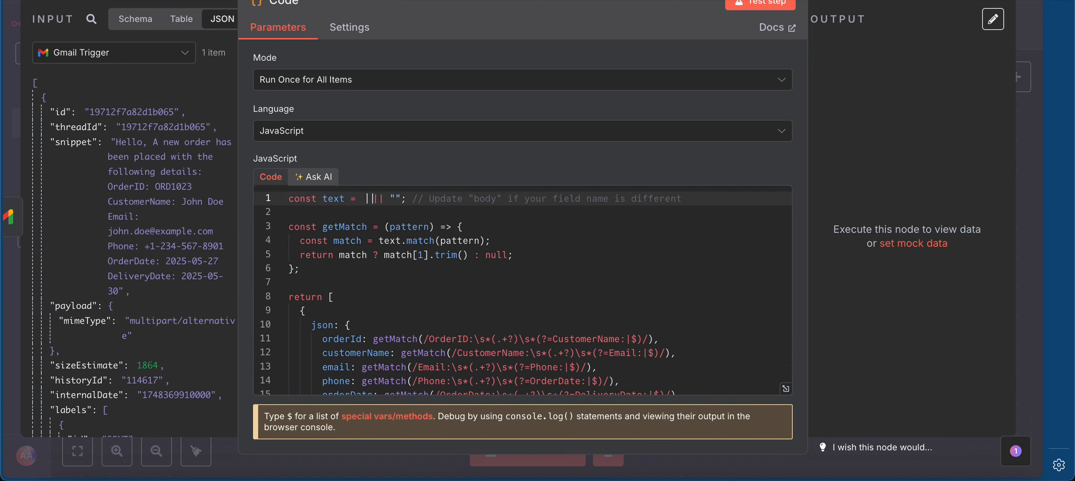
key("Delete")
left_click_drag(71, 140, 362, 199)
left_click(362, 198)
left_click_drag(73, 142, 361, 204)
left_click(477, 231)
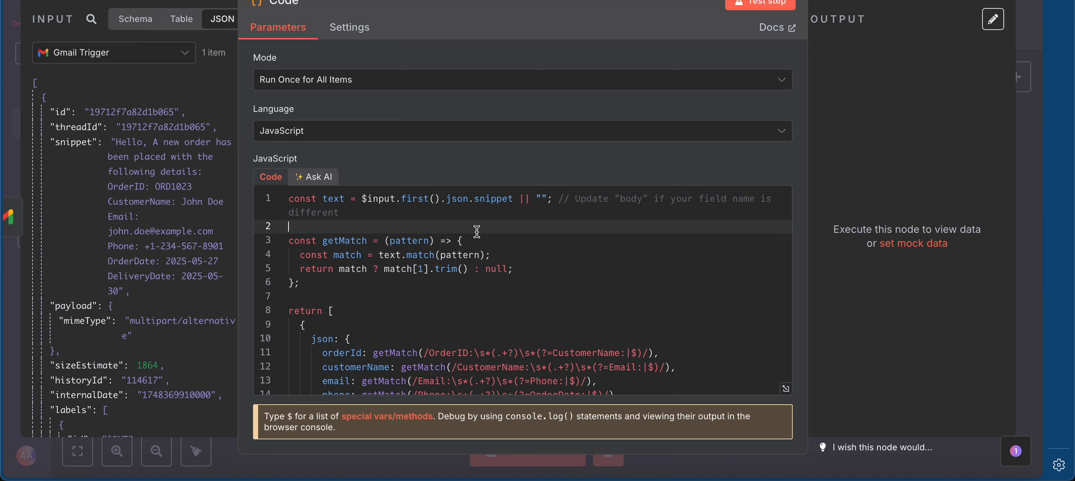
Step: Review the rest of the script, test the Code node and inspect the extracted order fields in its output
scroll(488, 279, "down", 2)
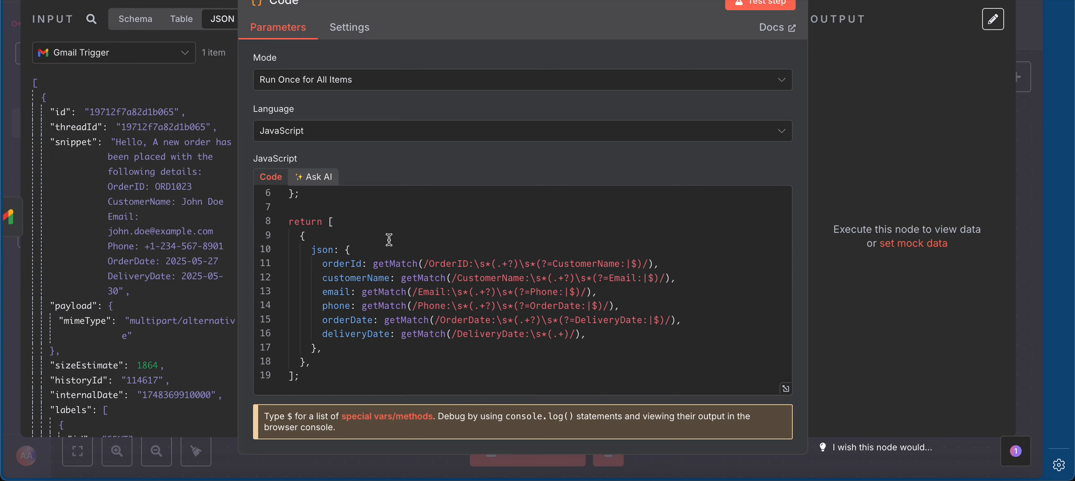
mouse_move(415, 269)
left_click(761, 3)
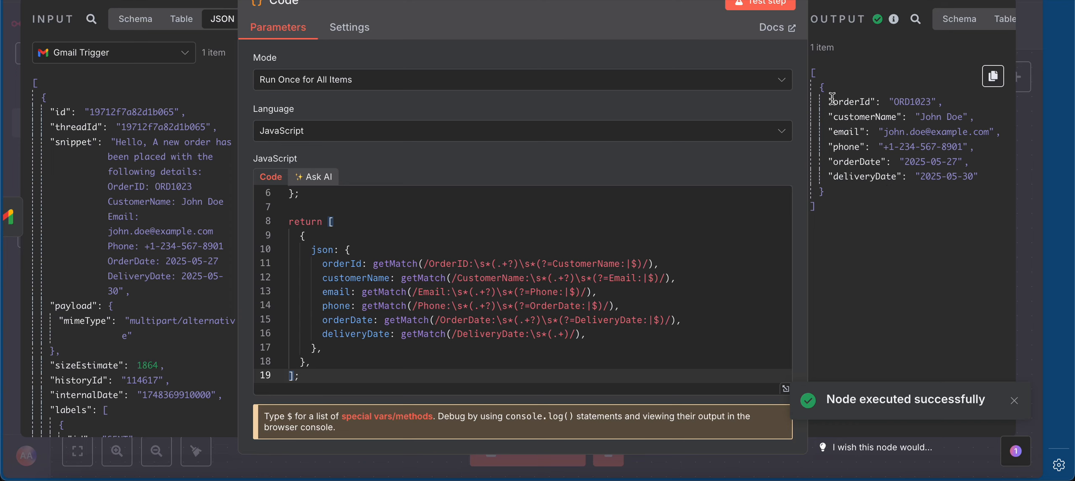
left_click_drag(828, 99, 870, 183)
left_click(882, 132)
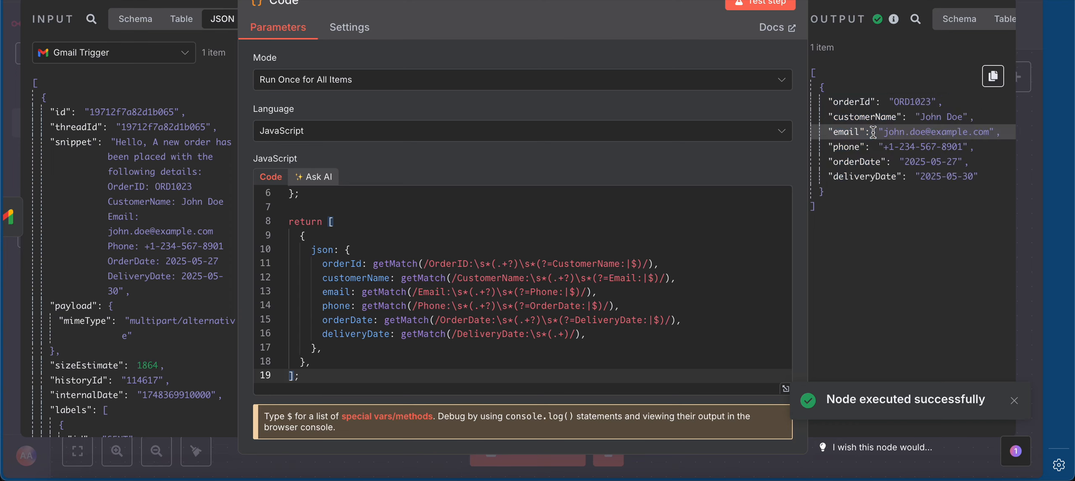
Step: Try testing the Code node in Run Once for Each Item mode
left_click(471, 81)
left_click(400, 151)
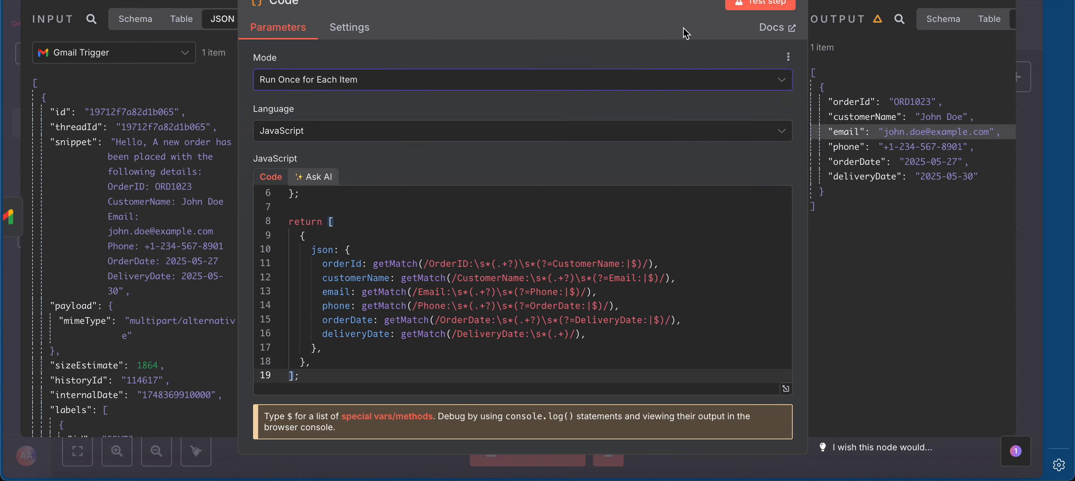
left_click(761, 4)
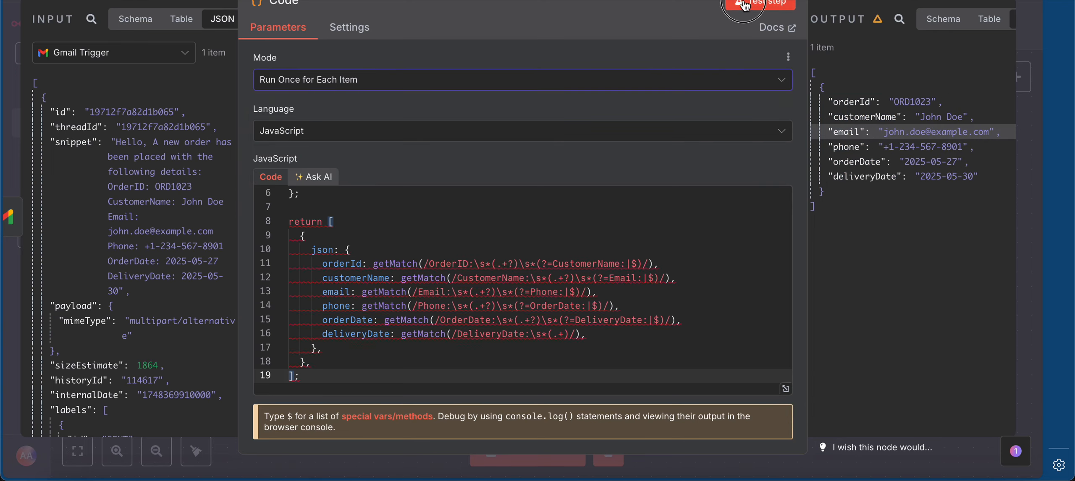
Step: Return the Code node's mode to Run Once for All Items and test the node again
left_click(560, 79)
left_click(423, 122)
left_click(769, 6)
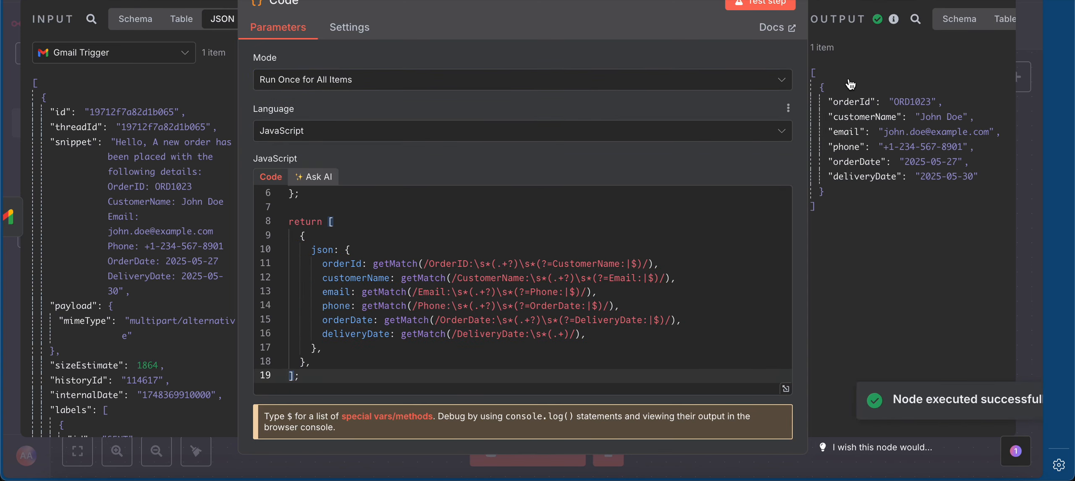
Step: Close the Code node and connect a Google Sheets node after it with the "Append row in sheet" action
left_click(1032, 29)
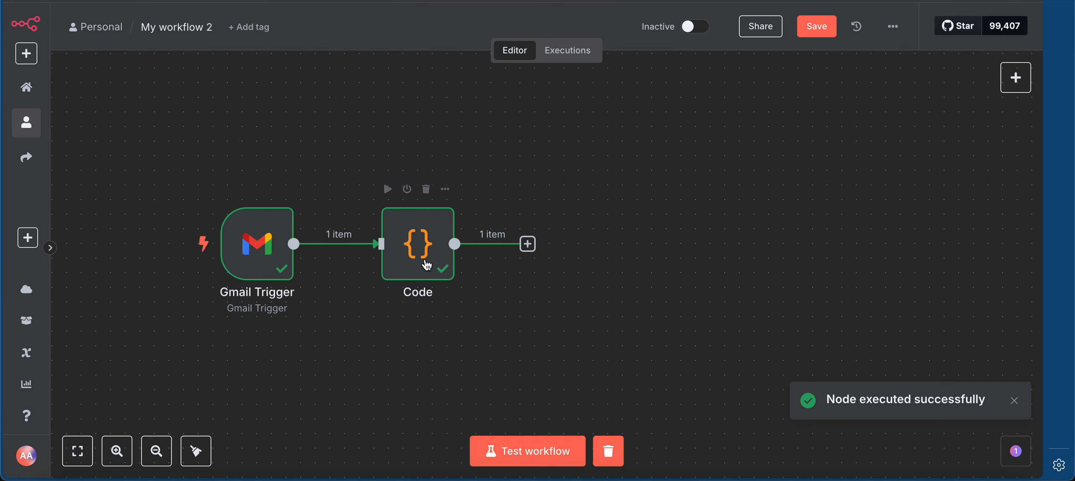
left_click(528, 245)
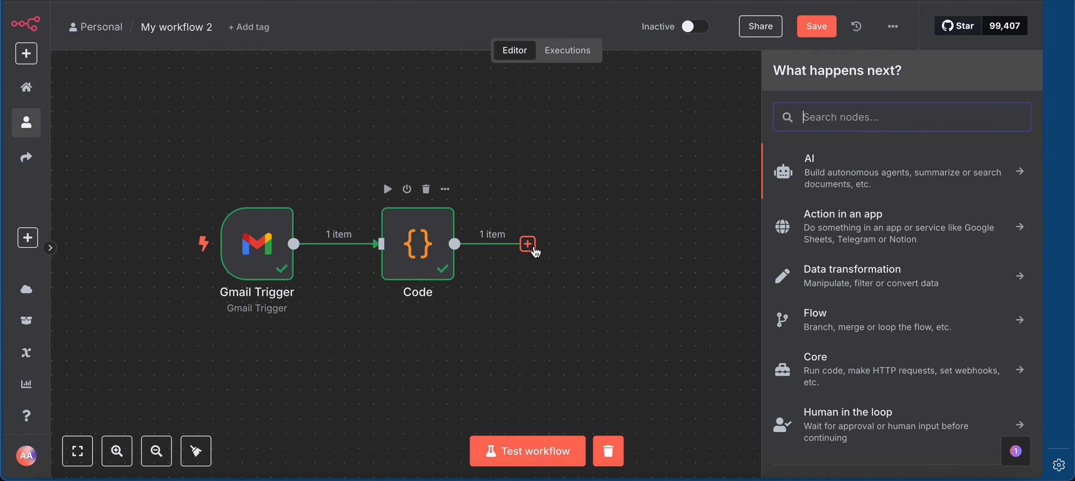
left_click(848, 219)
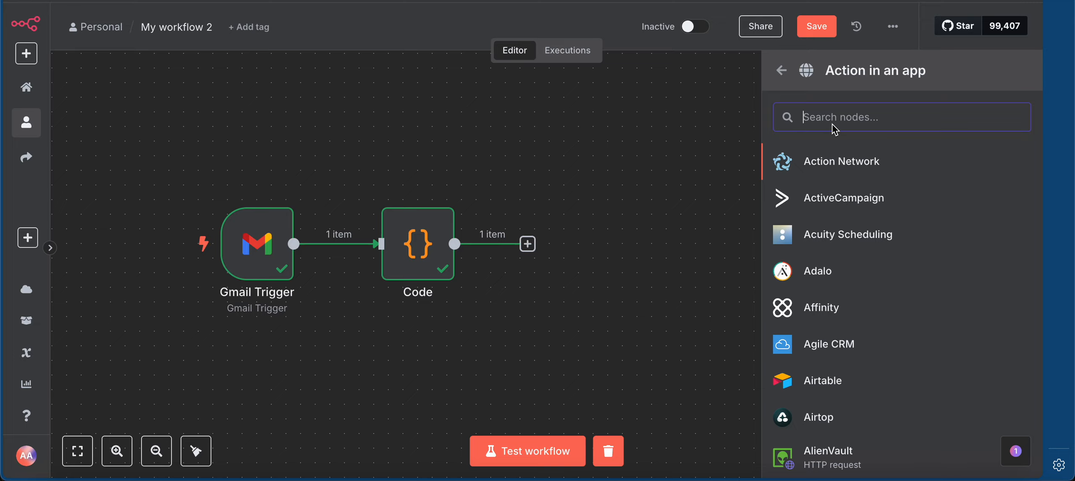
type("sheet")
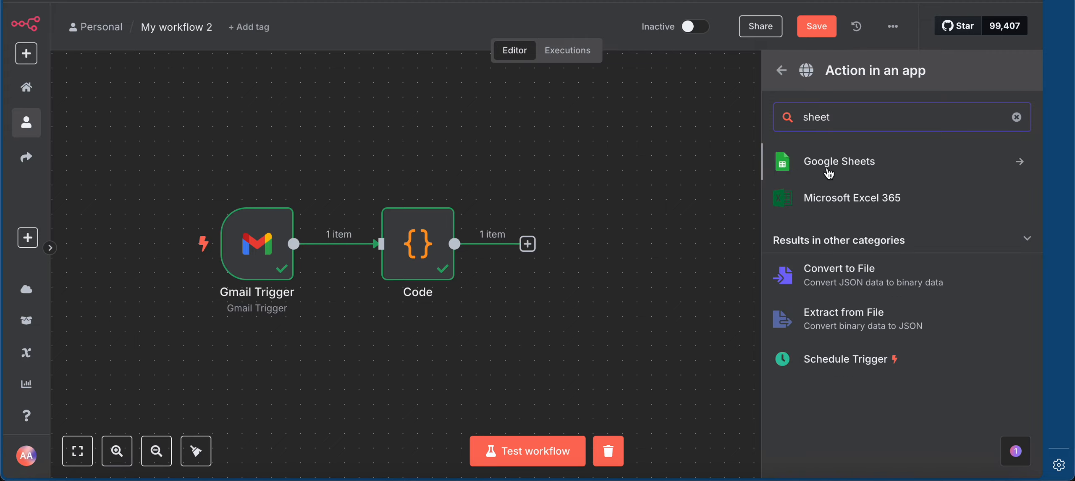
left_click(829, 171)
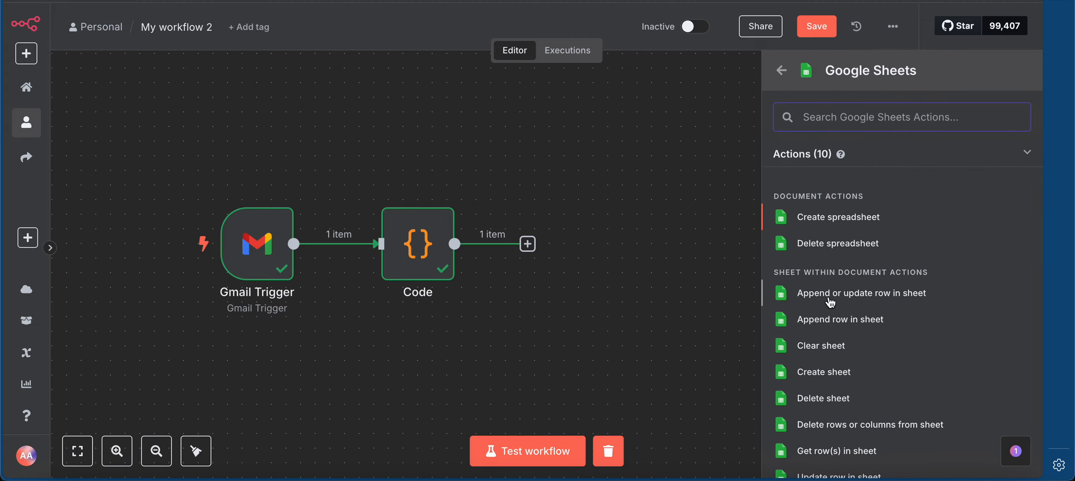
scroll(831, 303, "down", 2)
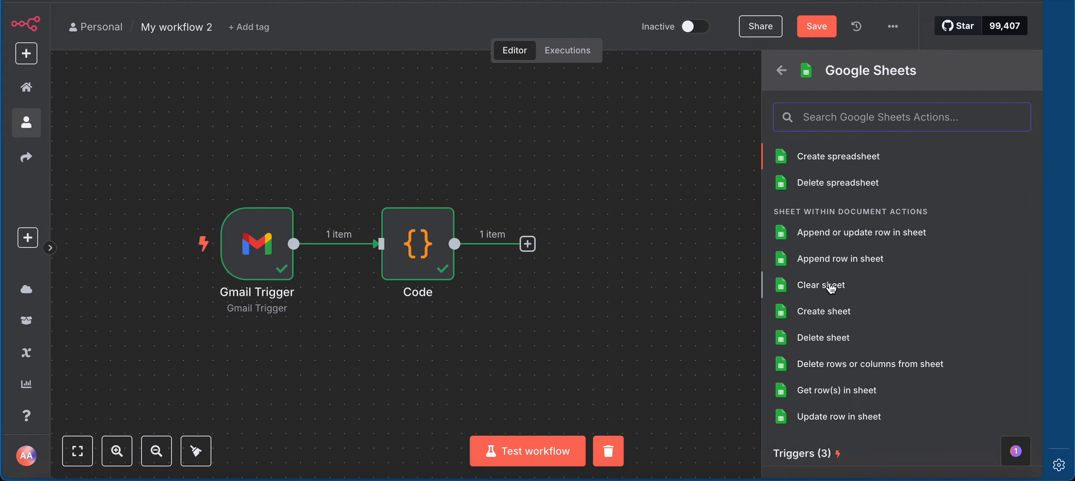
left_click(835, 260)
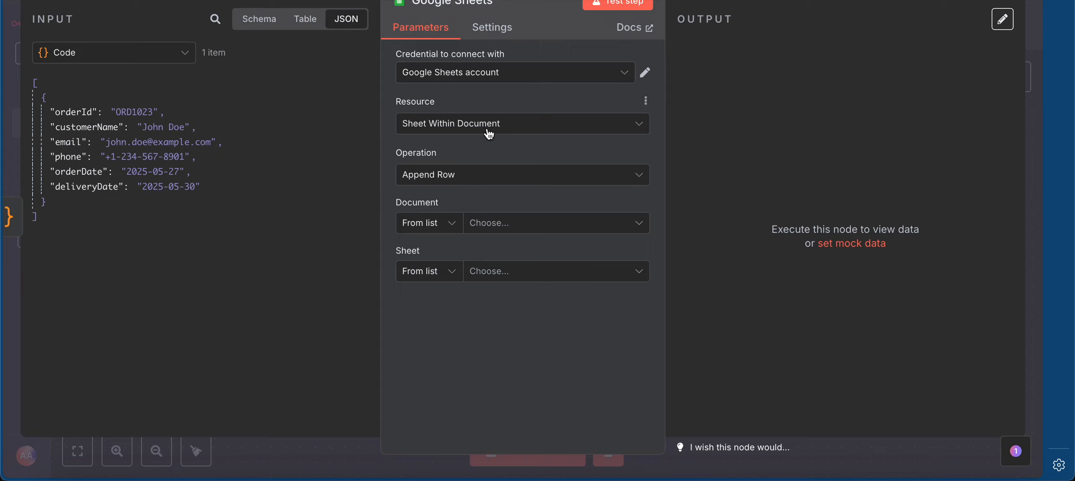
Step: Configure the Append Row operation to target Sheet1 of the OrderData document, keeping Map Each Column Manually as the mapping mode
left_click(487, 175)
left_click(433, 317)
left_click(497, 221)
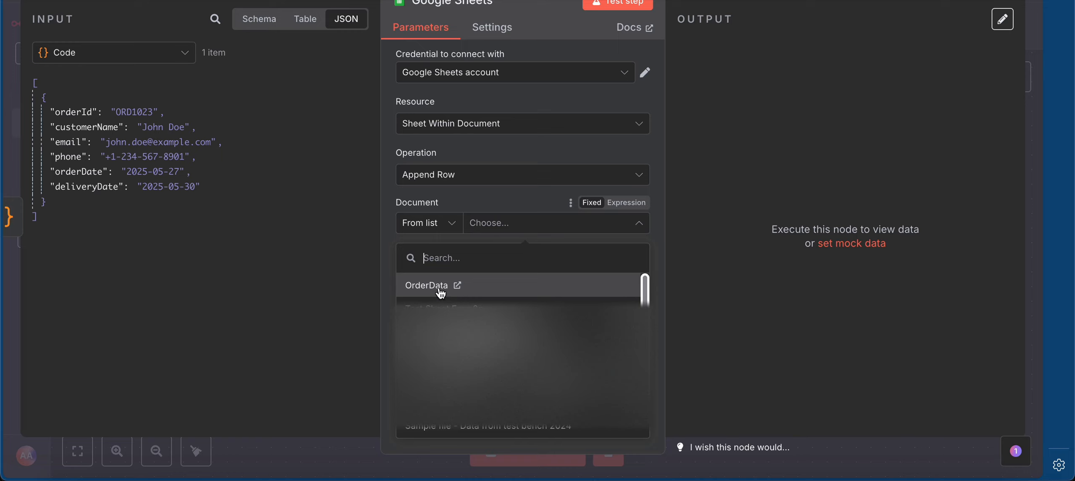
left_click(441, 291)
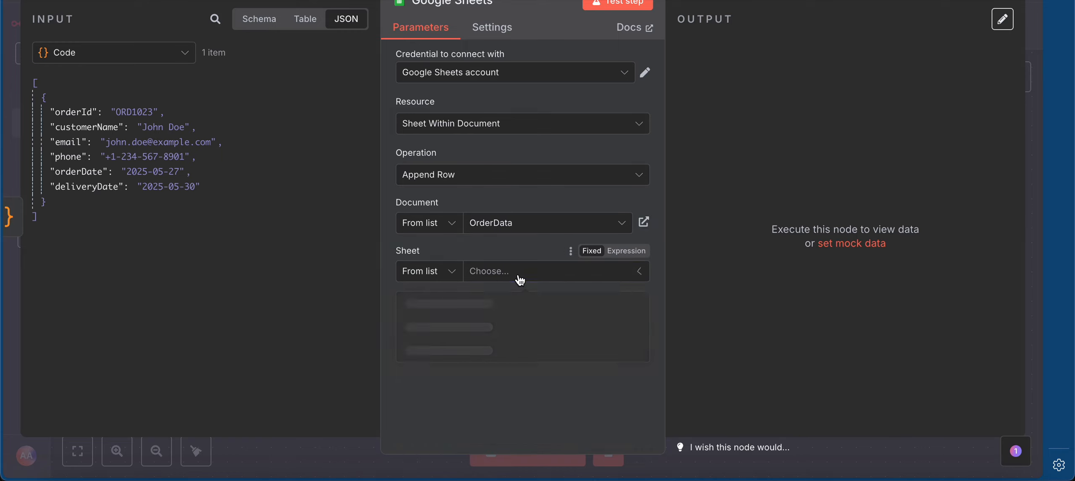
left_click(441, 307)
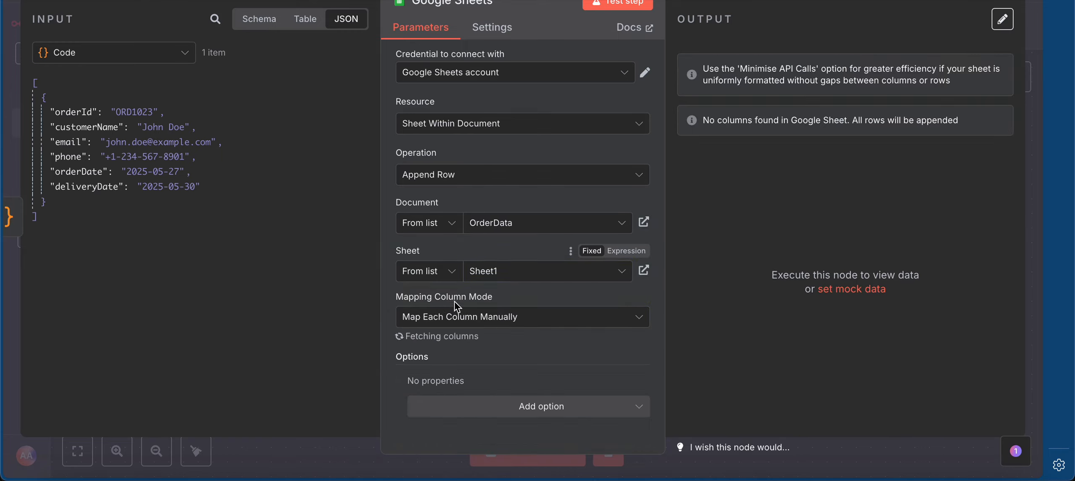
scroll(457, 353, "down", 2)
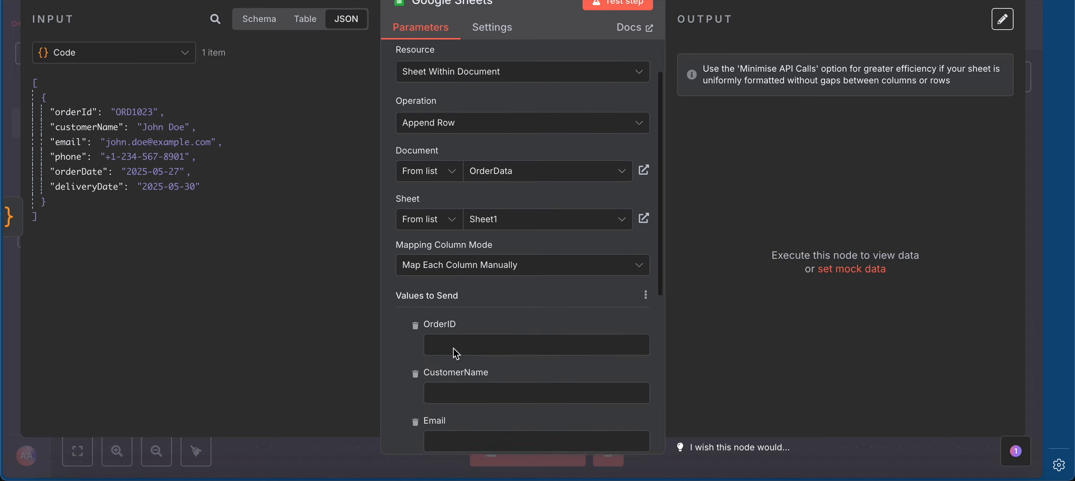
scroll(453, 351, "down", 2)
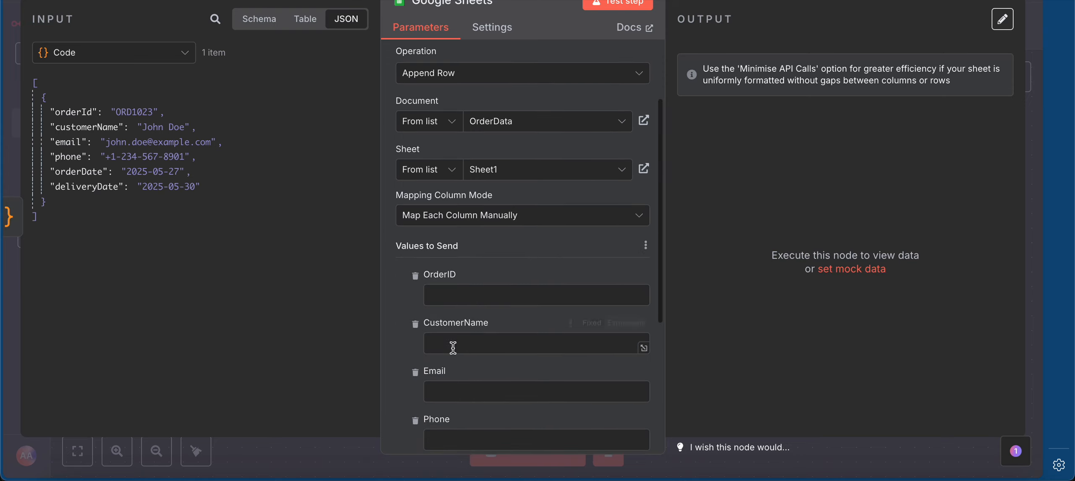
left_click(517, 217)
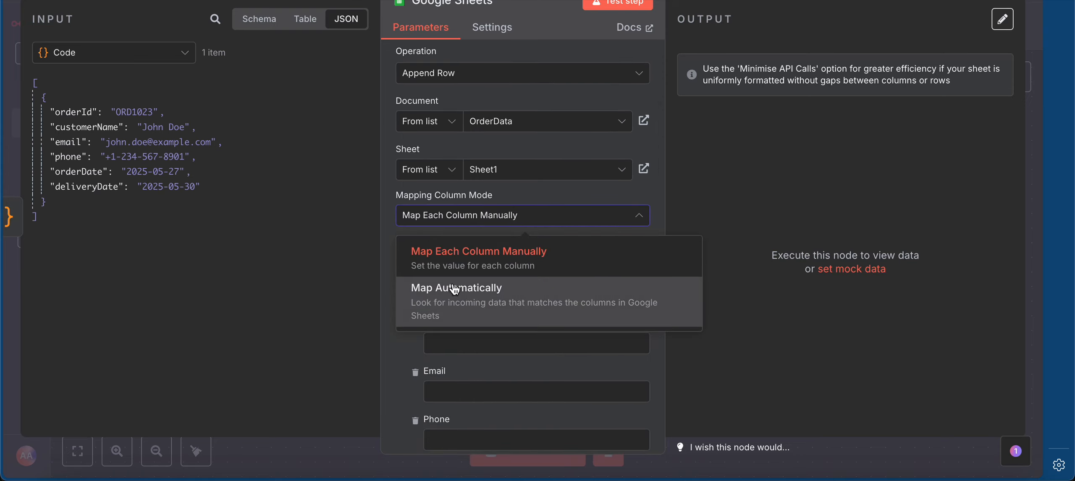
left_click(326, 234)
Step: Map the OrderID column to {{ $json.orderId }} and the CustomerName column to {{ $json.customerName }} from the Code node's output
scroll(457, 277, "down", 4)
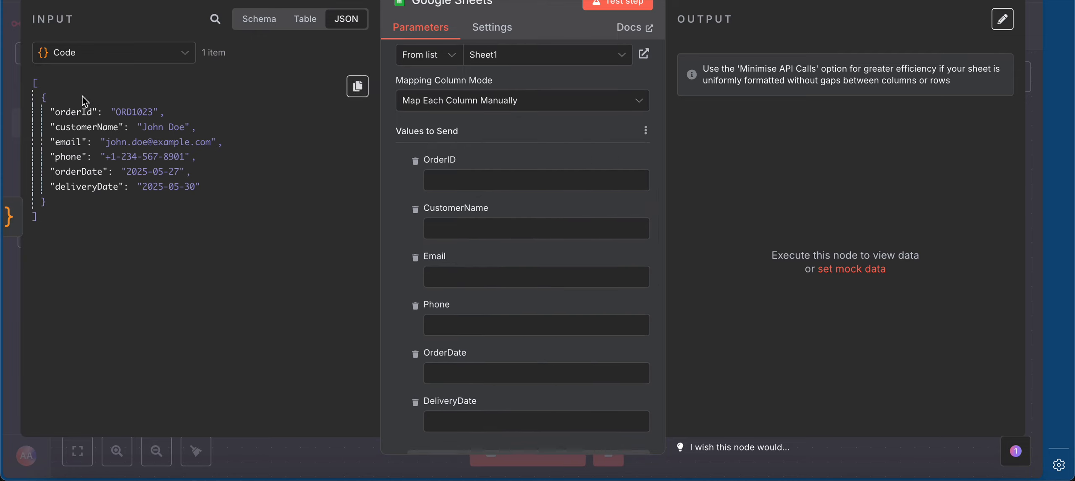
left_click_drag(80, 112, 511, 181)
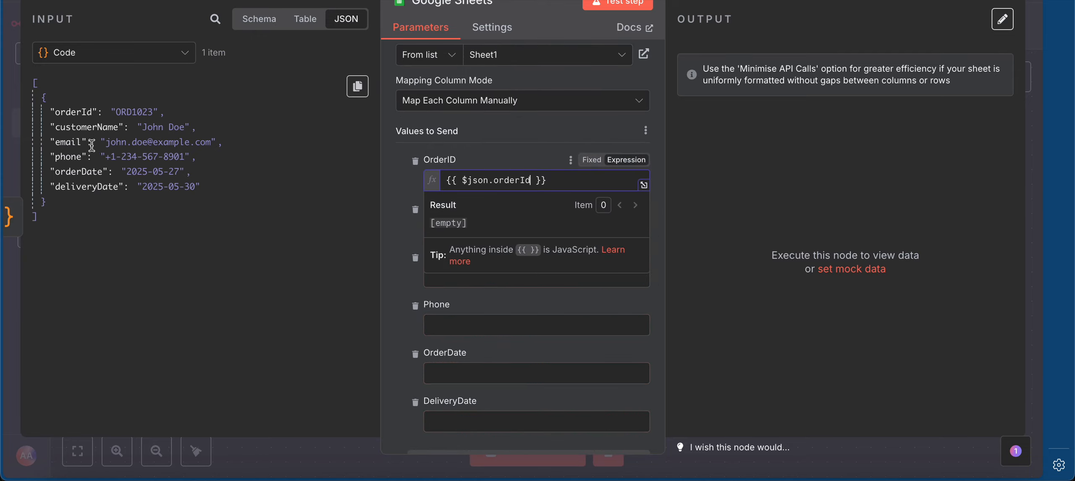
left_click_drag(90, 127, 471, 242)
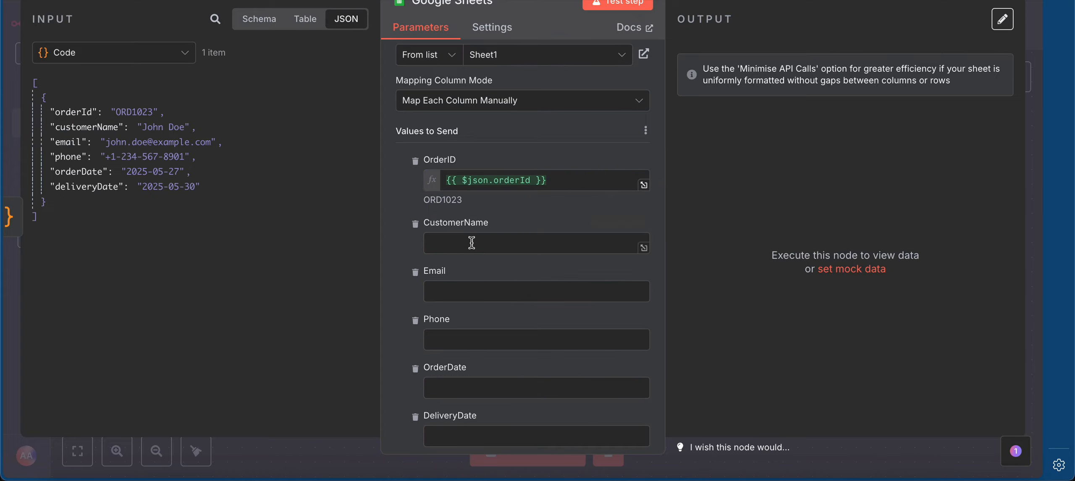
left_click_drag(82, 127, 487, 246)
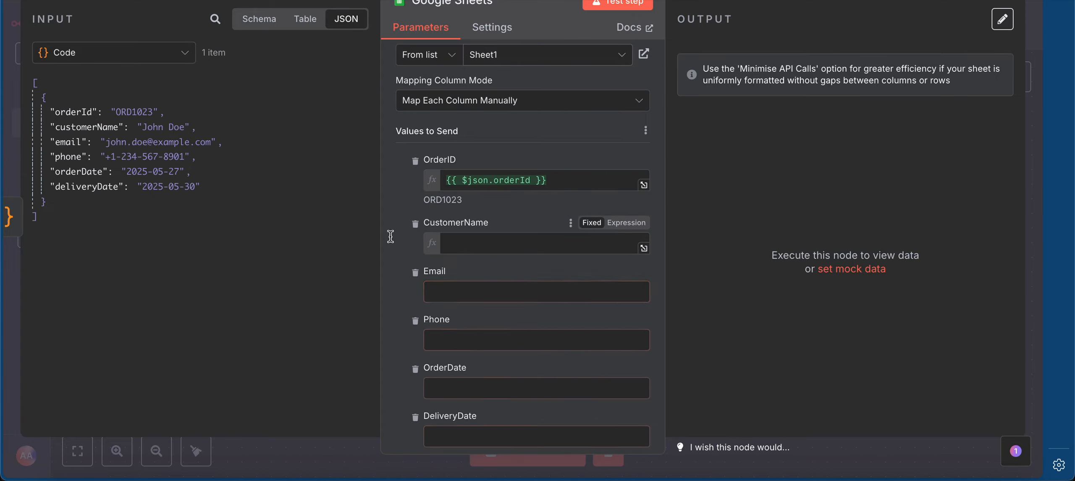
Step: Map the Email column to {{ $json.email }} and the Phone column to {{ $json.phone }}
left_click_drag(69, 142, 445, 307)
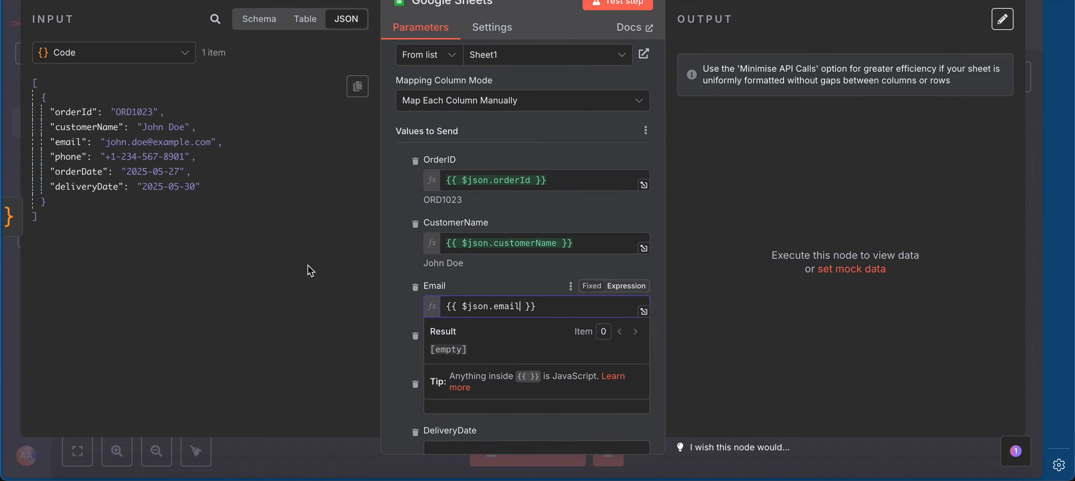
scroll(481, 286, "down", 3)
left_click(397, 244)
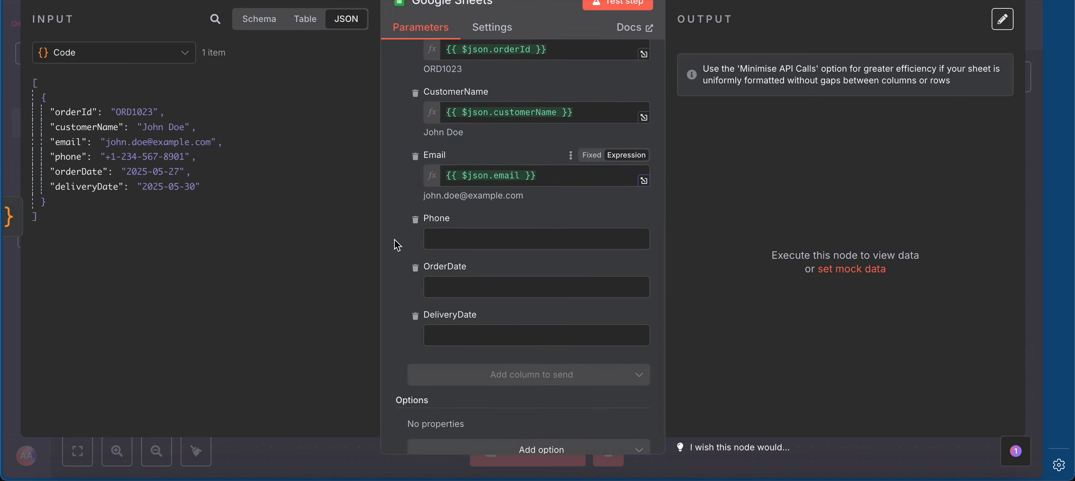
left_click_drag(67, 156, 544, 245)
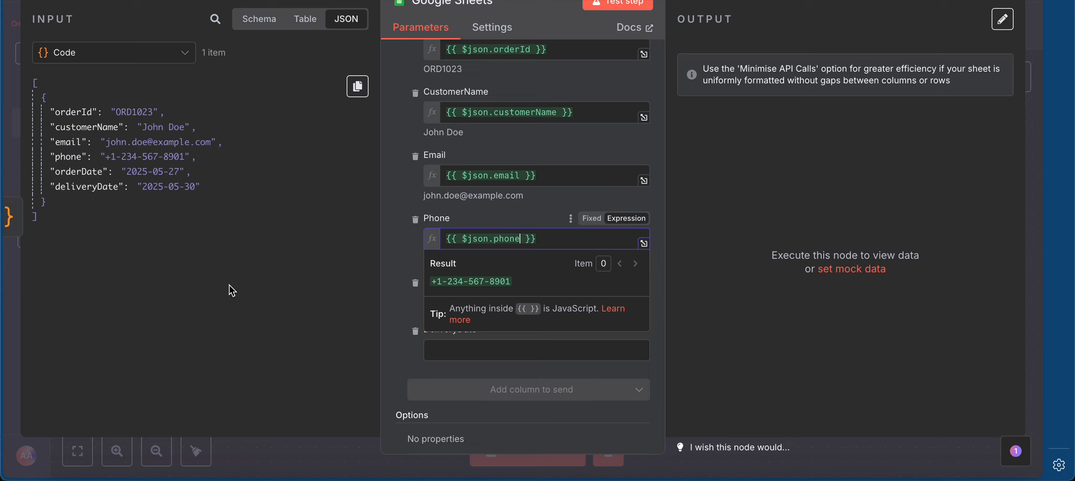
Step: Map the OrderDate column to {{ $json.orderDate }} and the DeliveryDate column to {{ $json.deliveryDate }}
left_click(395, 274)
scroll(395, 275, "down", 1)
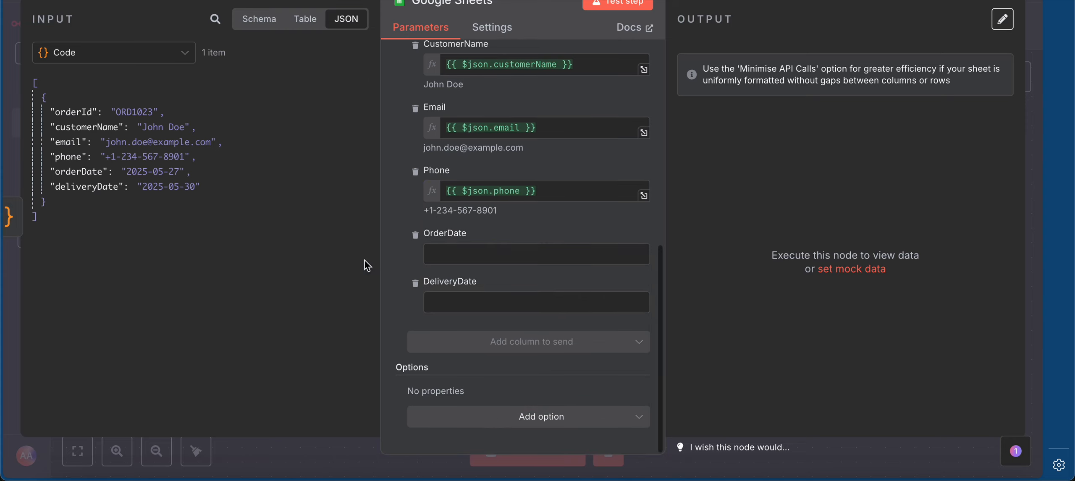
left_click_drag(84, 172, 440, 246)
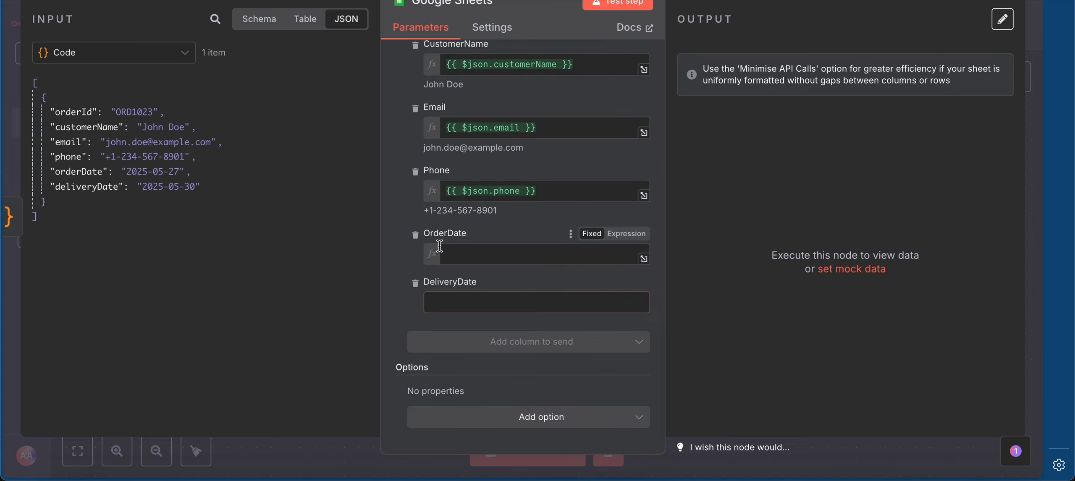
left_click(391, 245)
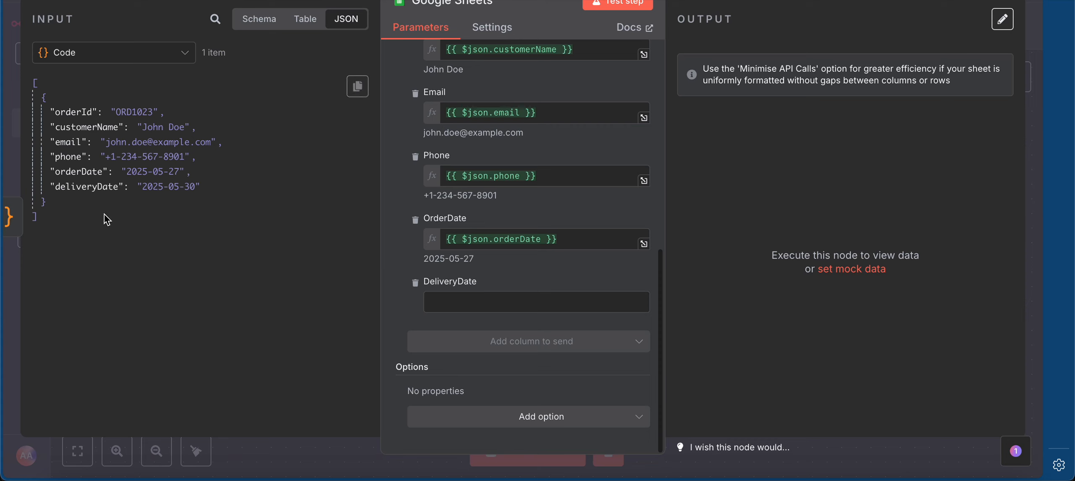
left_click_drag(84, 186, 493, 304)
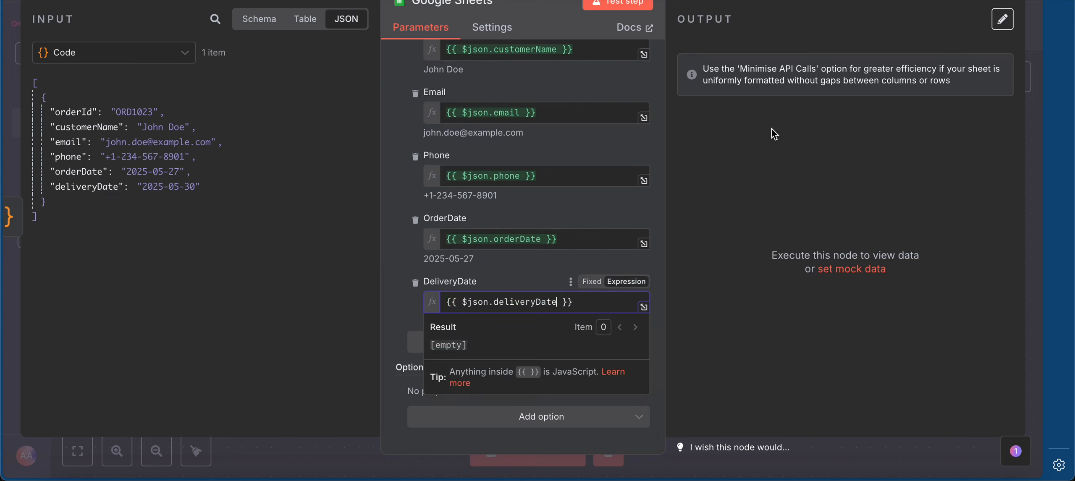
left_click(771, 129)
Step: Check the order sheet's current rows and test the Google Sheets node to append the parsed order
key("ctrl+Tab")
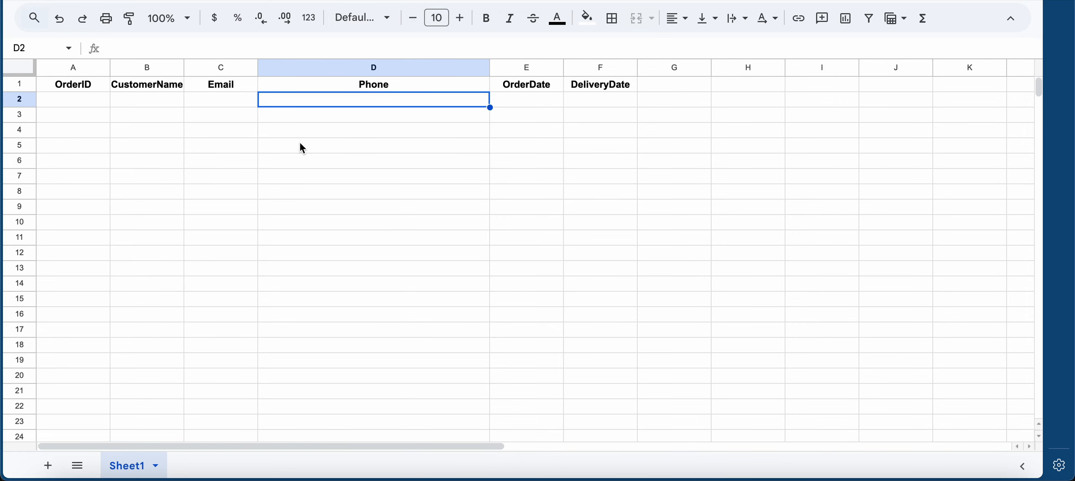
left_click(314, 148)
key("ctrl+shift+Tab")
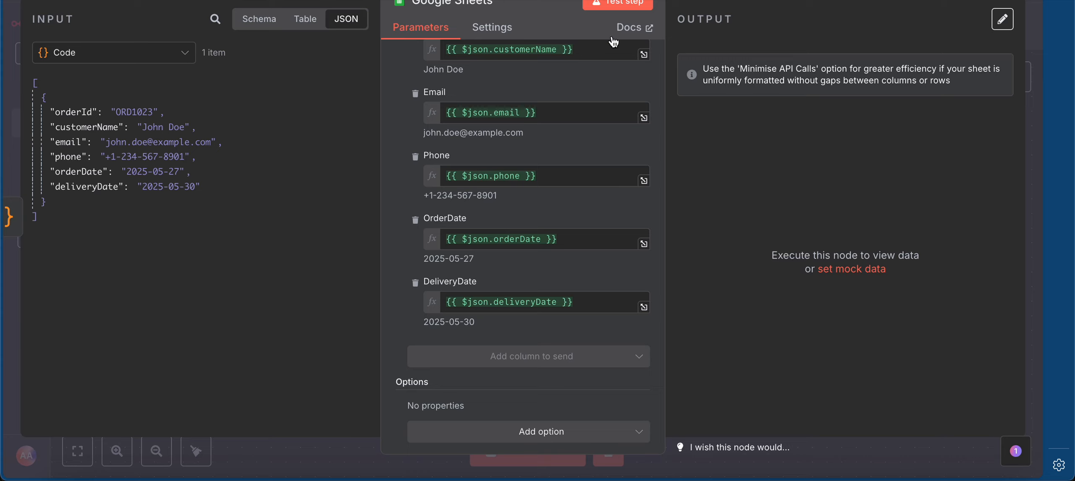
left_click(614, 6)
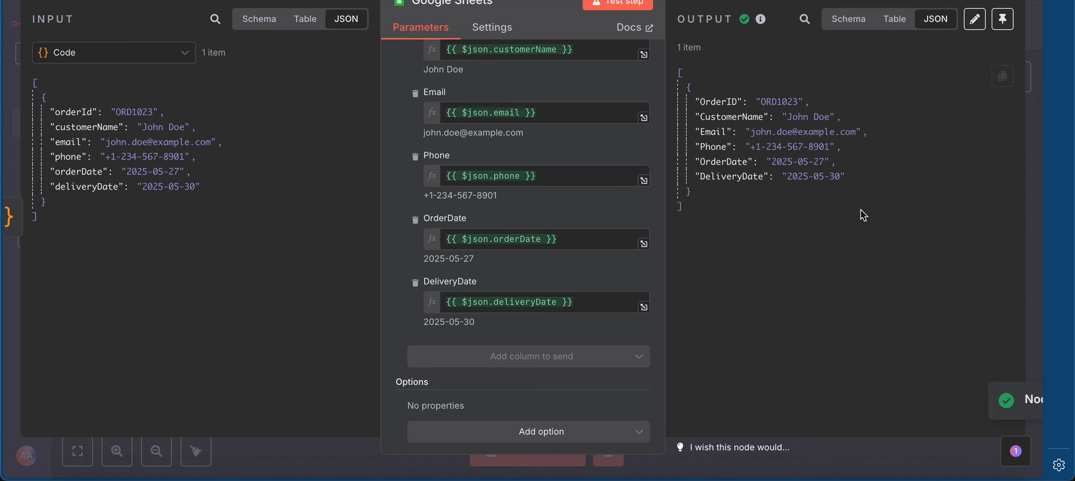
Step: Examine the appended row in the order sheet, including how the Phone value in D2 is stored
key("ctrl+Tab")
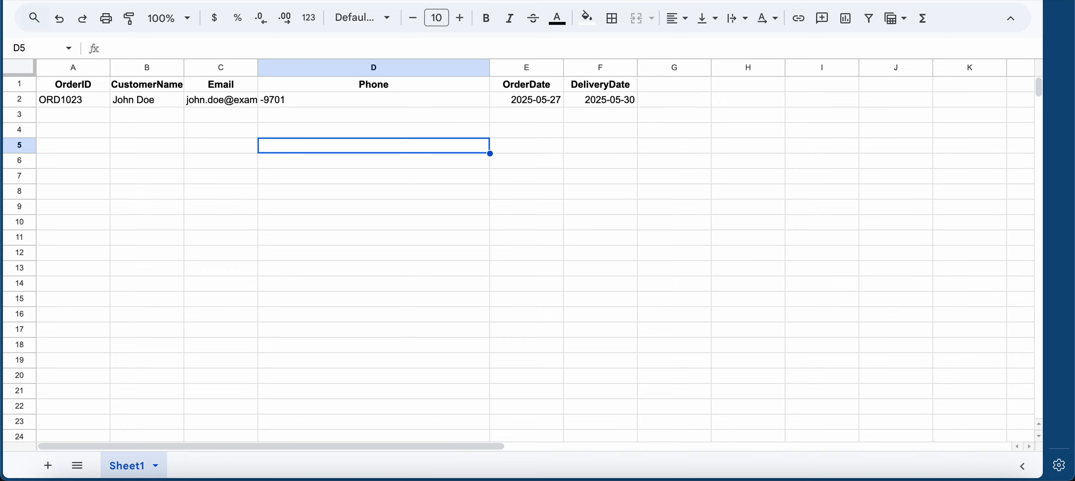
left_click(275, 132)
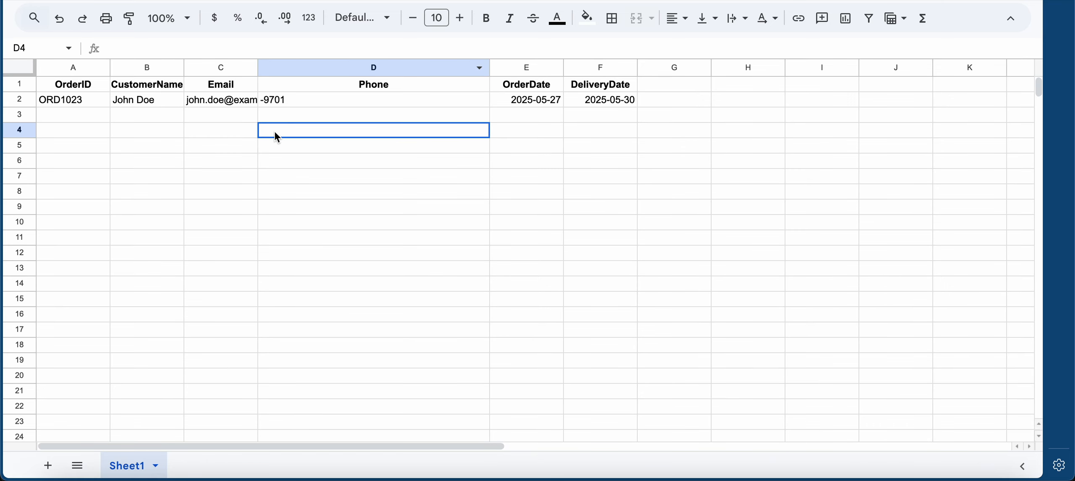
left_click(76, 101)
left_click(165, 100)
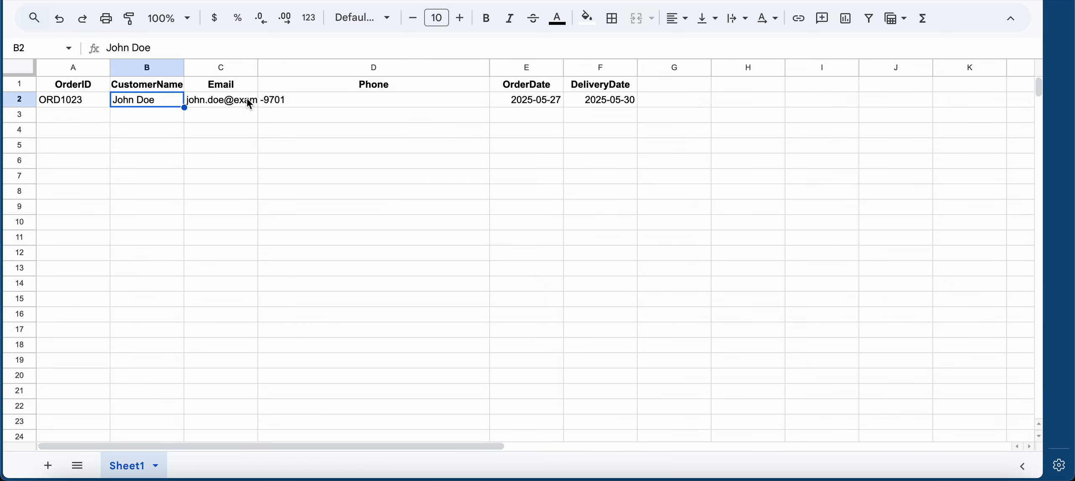
left_click(289, 102)
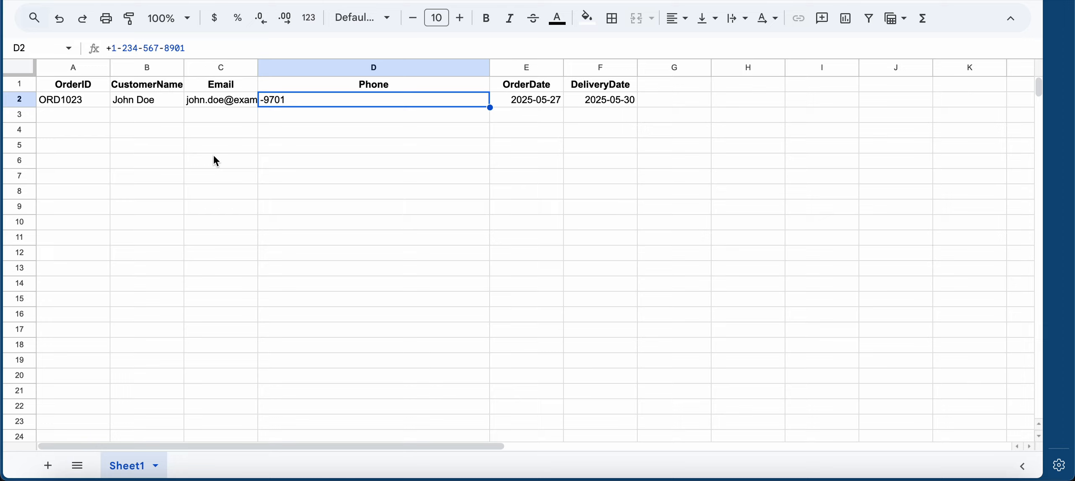
left_click(115, 49)
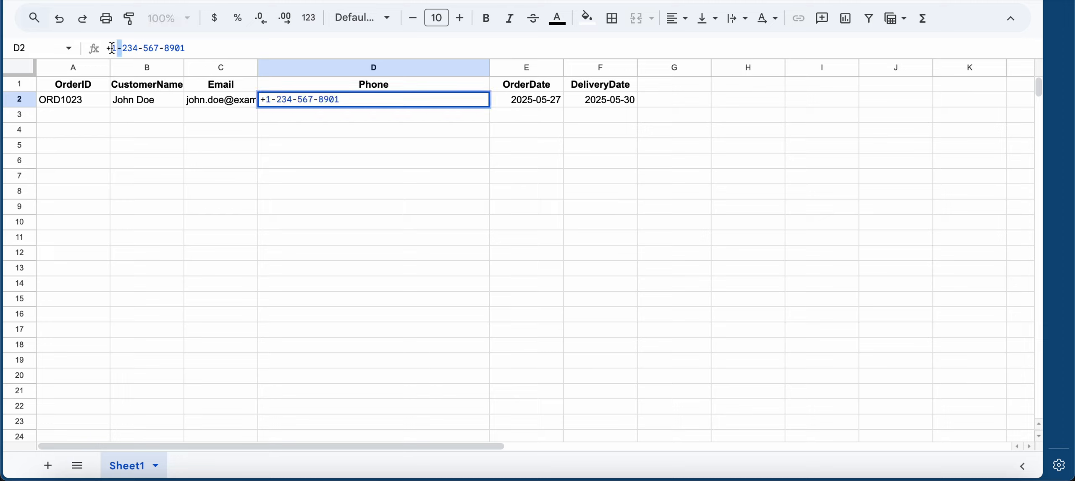
left_click(110, 48)
left_click_drag(110, 48, 109, 47)
left_click(122, 47)
left_click(195, 146)
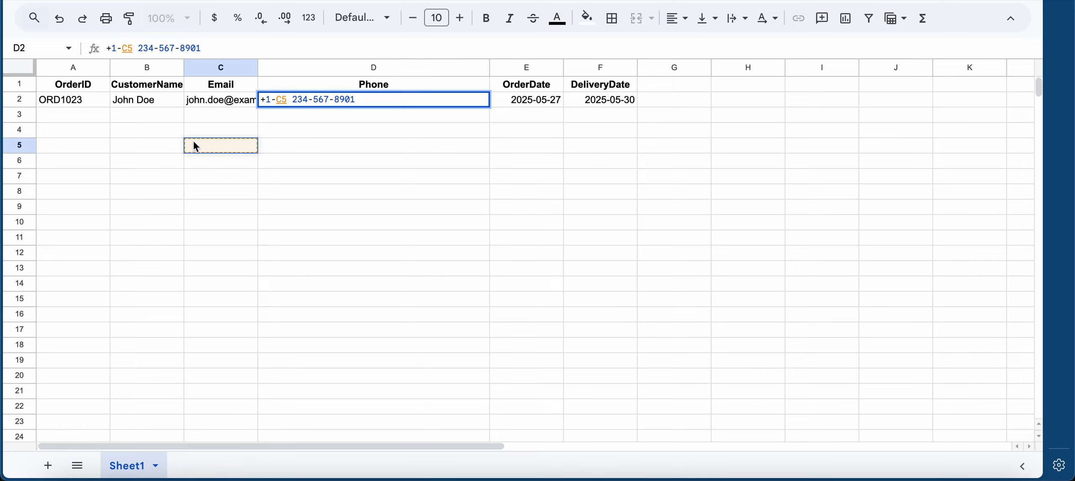
key("Escape")
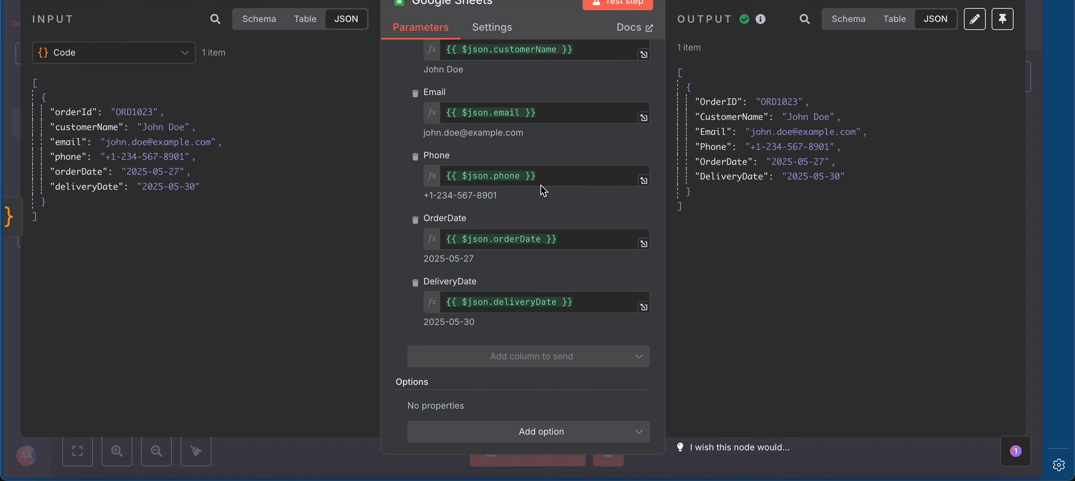
left_click(522, 175)
type(".re")
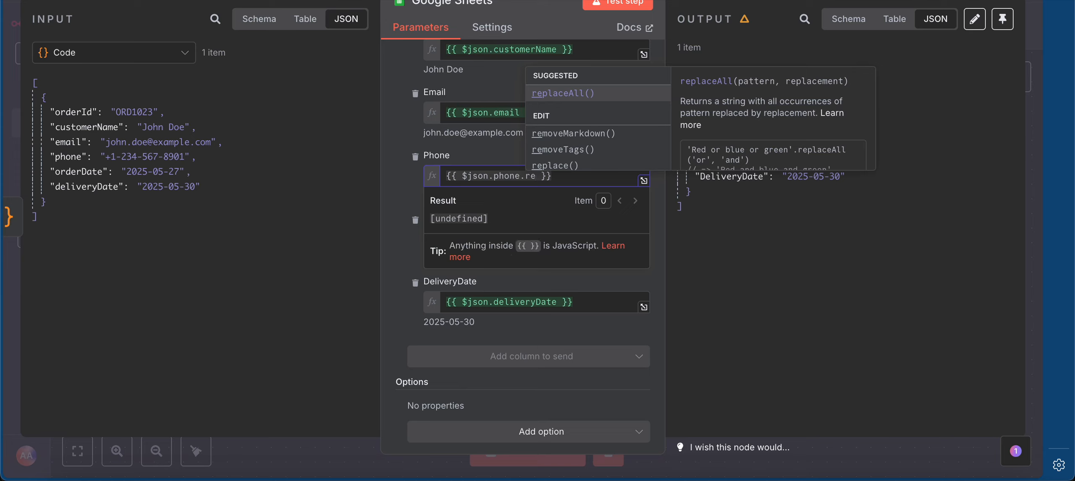
key("Return")
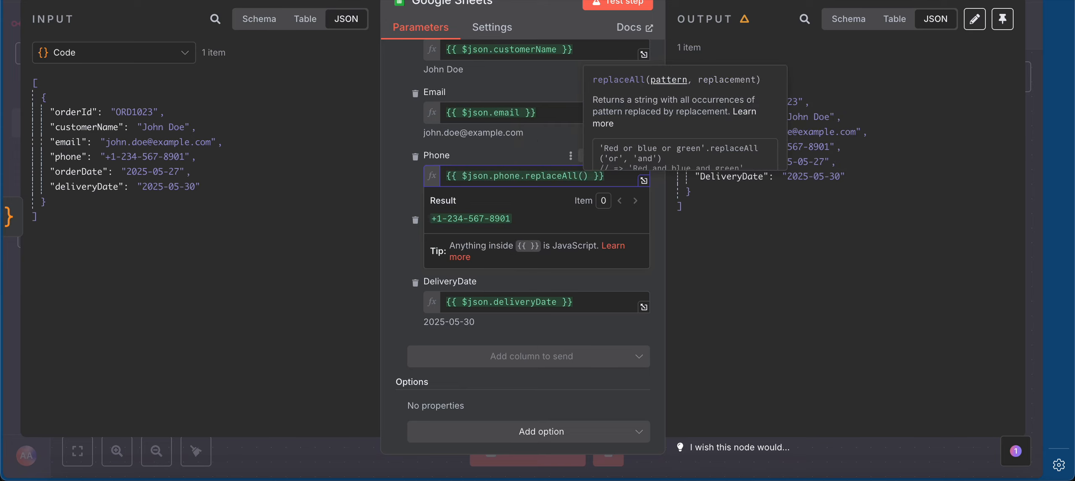
key("BackSpace")
key("BackSpace")
key("BackSpace")
key("BackSpace")
key("BackSpace")
key("BackSpace")
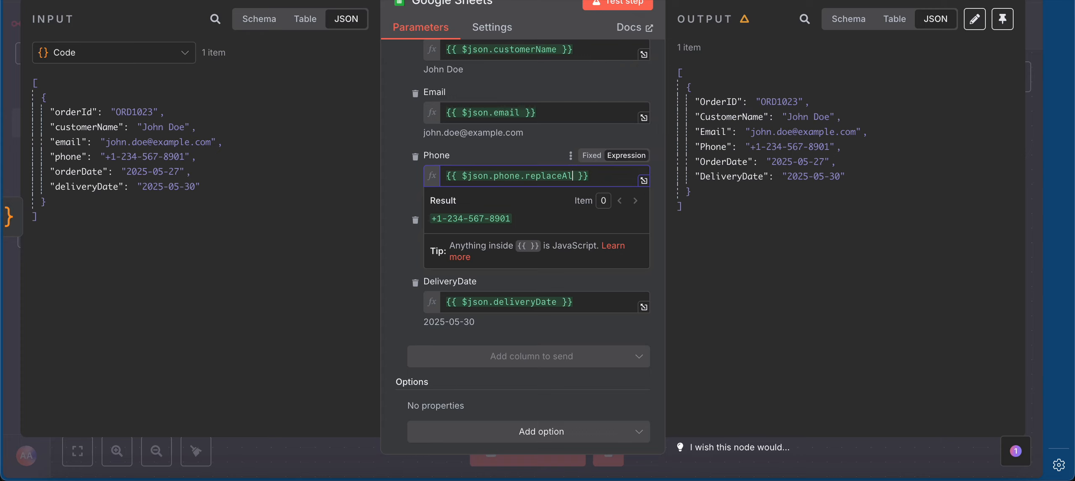
key("BackSpace")
key("BackSpace")
key("BackSpace")
key("BackSpace")
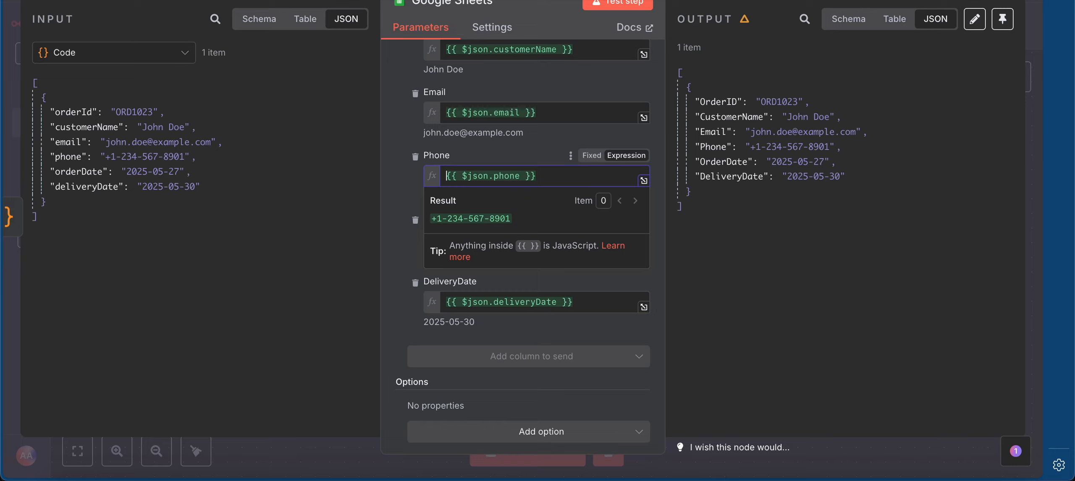
Step: Prefix the Phone mapping with a single apostrophe, giving '{{ $json.phone }}, and test the Google Sheets node again
type("'")
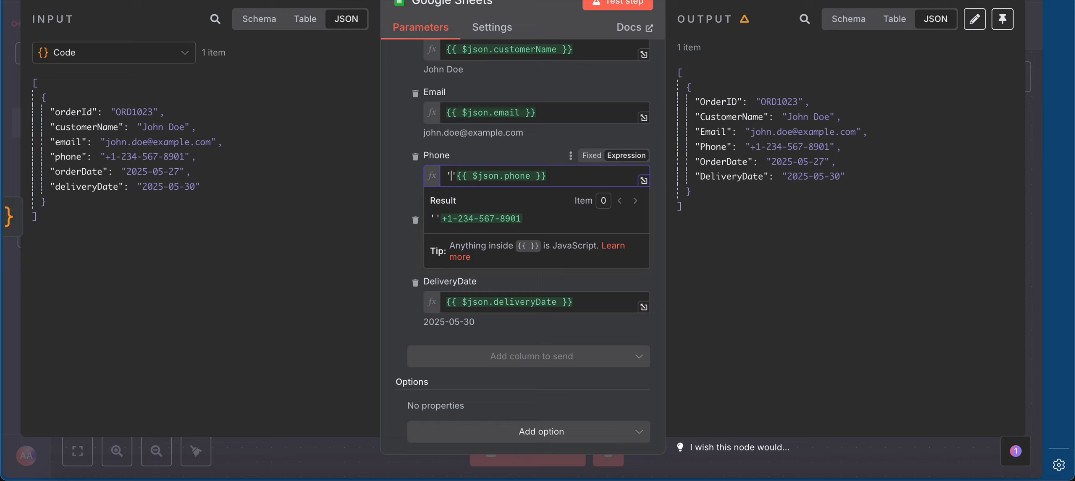
key("Delete")
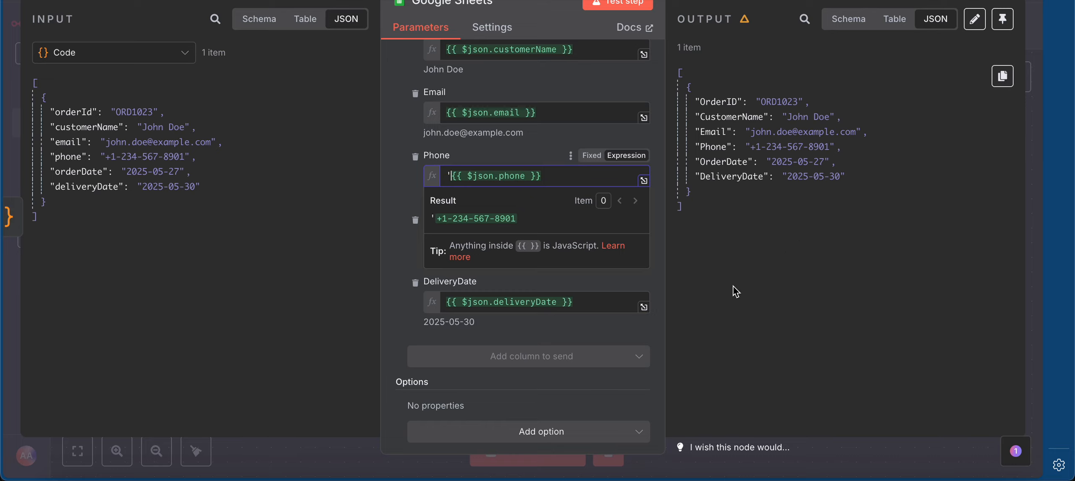
left_click(343, 215)
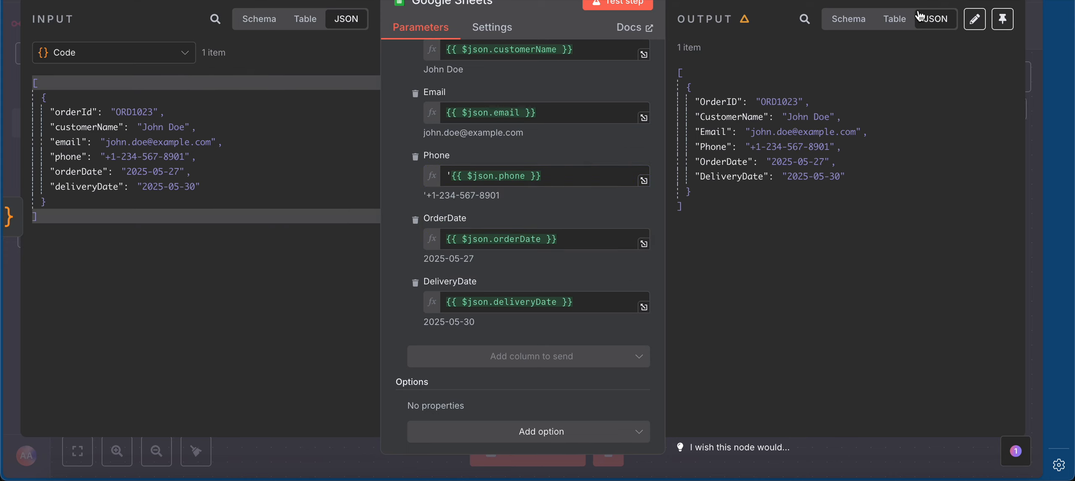
left_click(613, 5)
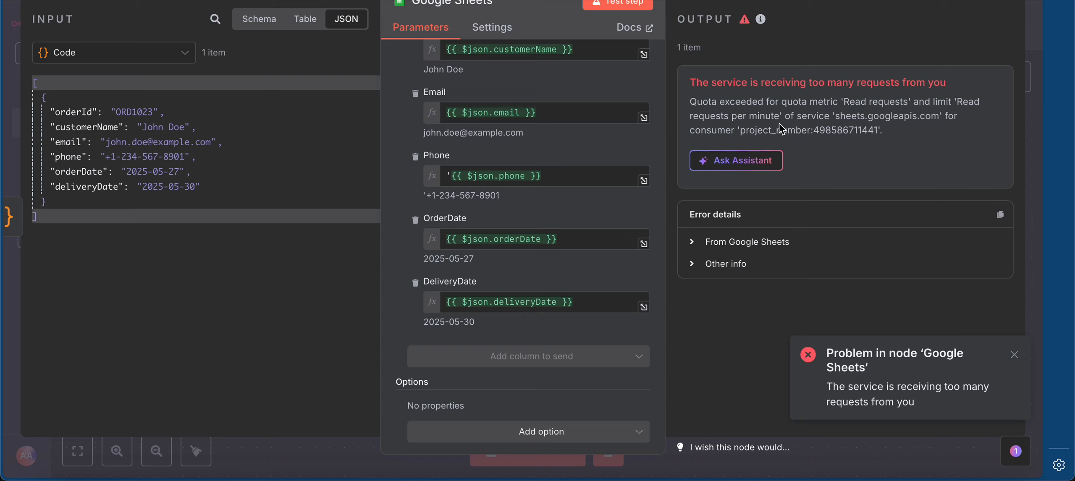
left_click(637, 8)
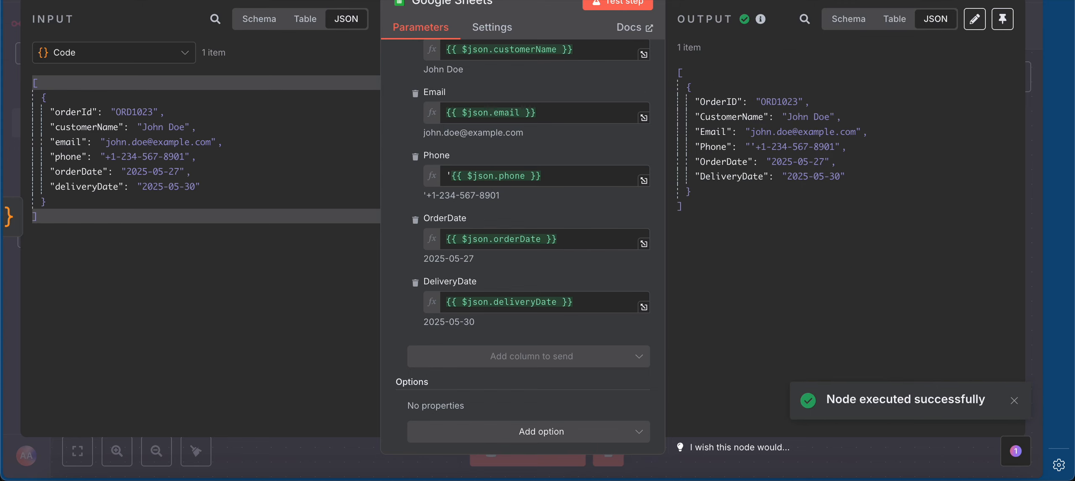
Step: Examine the Phone cell of the second order row in the order sheet
key("ctrl+Tab")
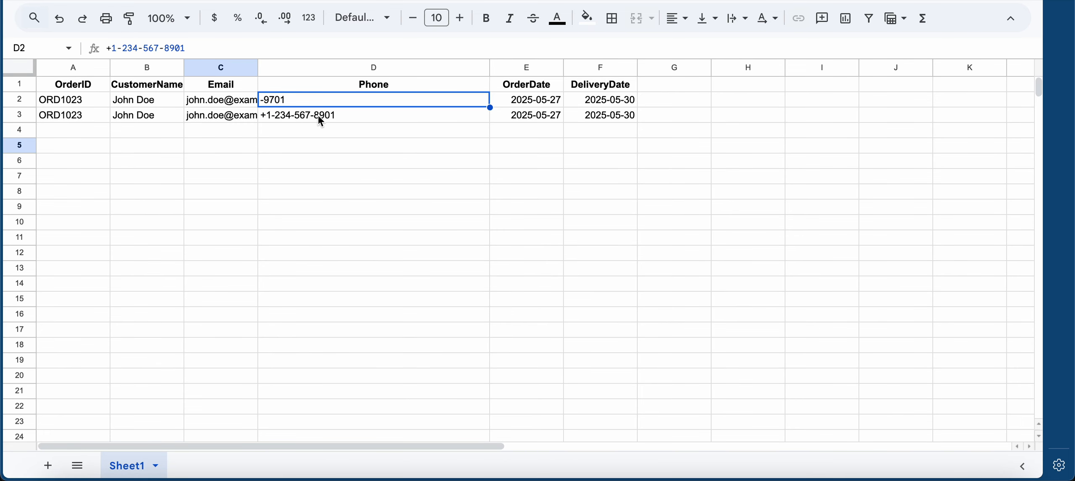
left_click(320, 144)
left_click(292, 120)
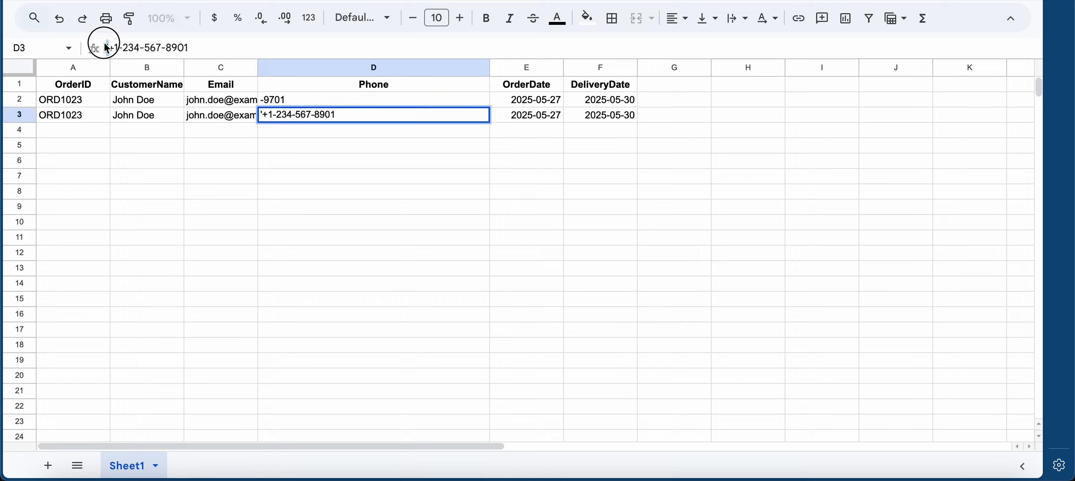
left_click(254, 133)
left_click(313, 116)
Step: Try pasting the Phone value from D3 below the script in CotEditor, and remove the pasted text before returning to the order sheet
key("ctrl+c")
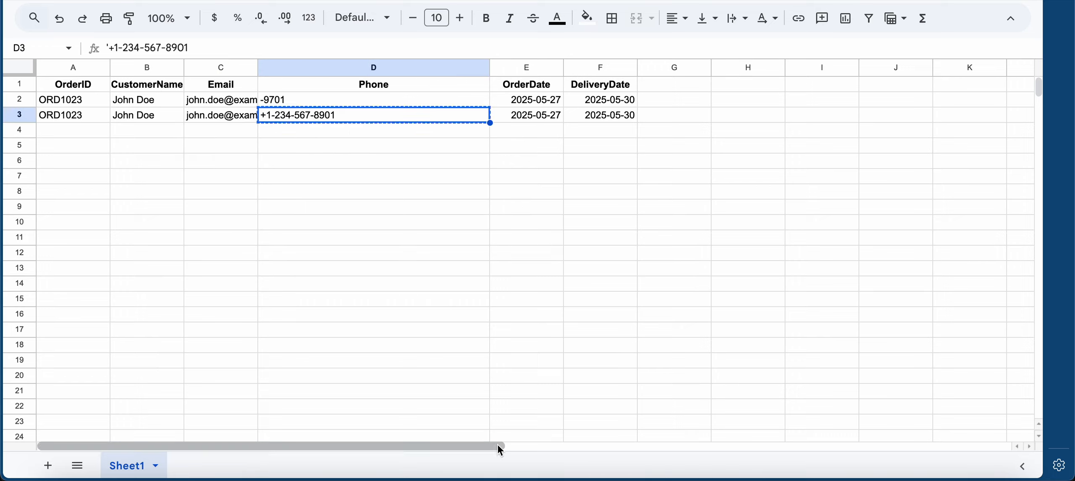
left_click(540, 480)
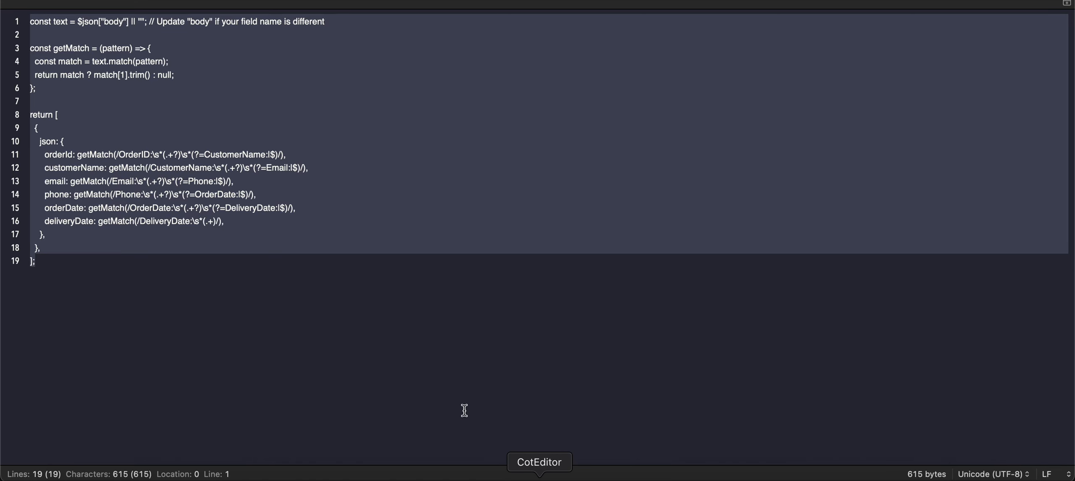
left_click(408, 306)
key("Return")
key("Return")
key("Return")
key("super+v")
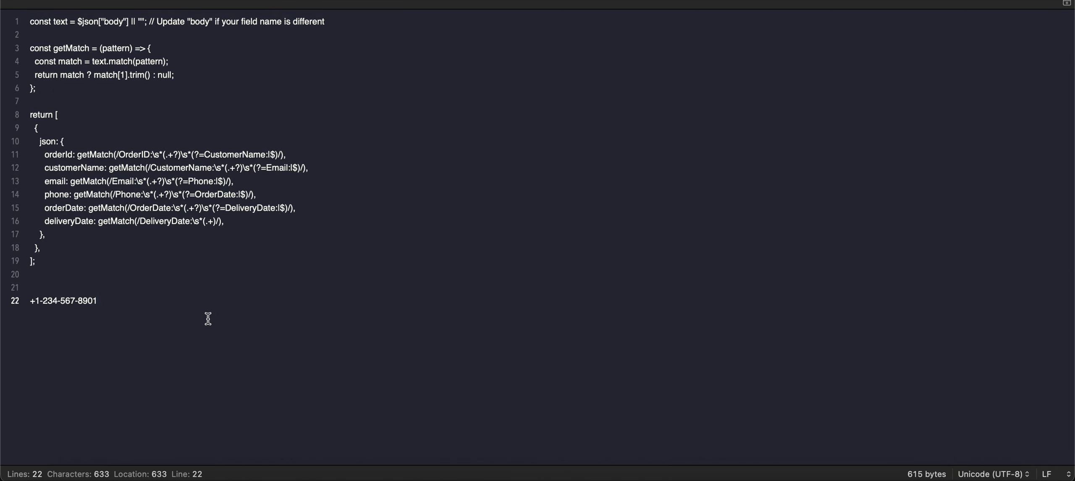
key("super+z")
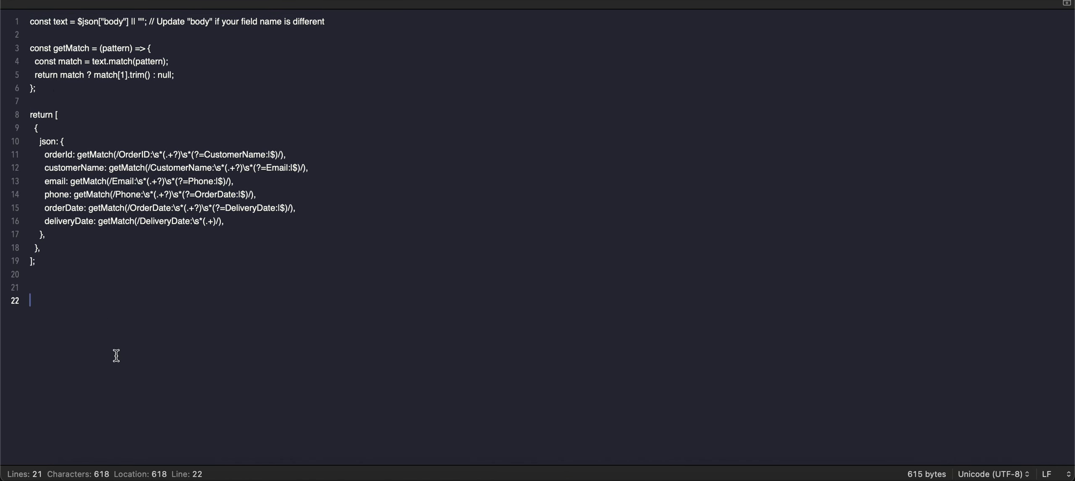
key("BackSpace")
left_click(269, 480)
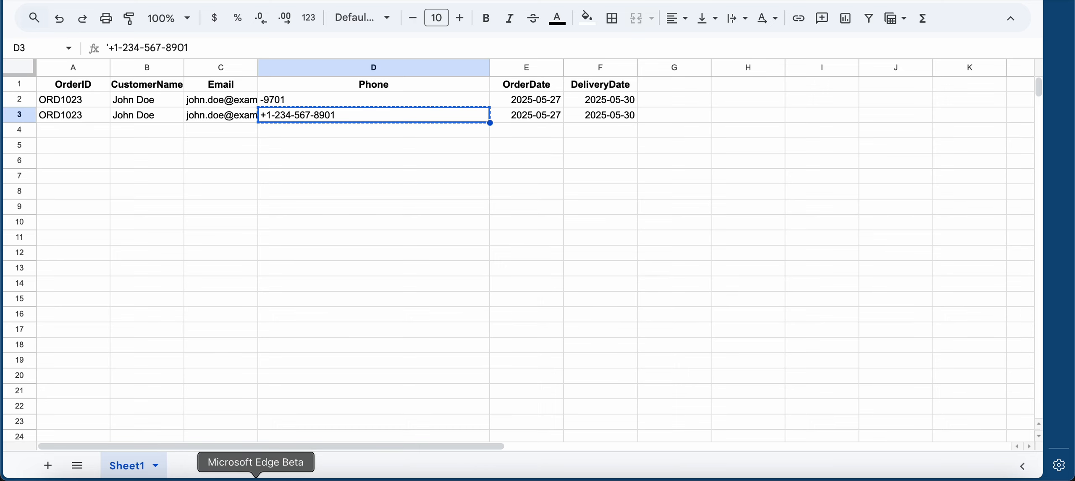
Step: Prefix the Phone value in D2 with a single apostrophe so the cell holds it as text
left_click(487, 168)
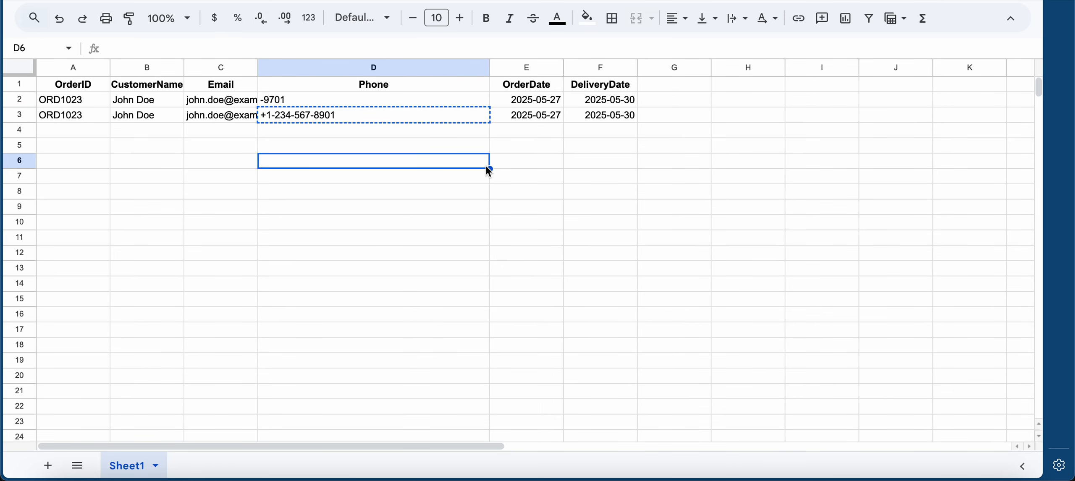
left_click(345, 98)
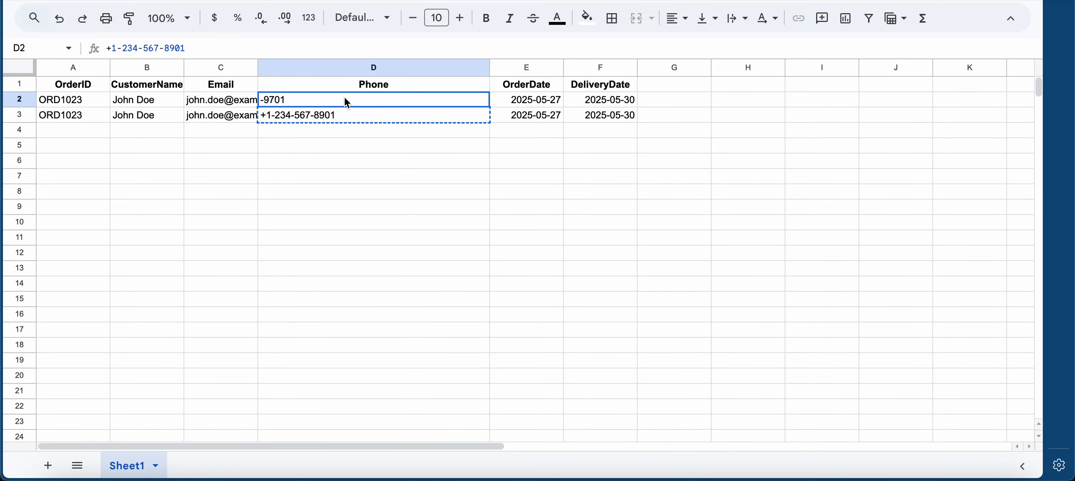
left_click(335, 149)
left_click(287, 99)
left_click(111, 48)
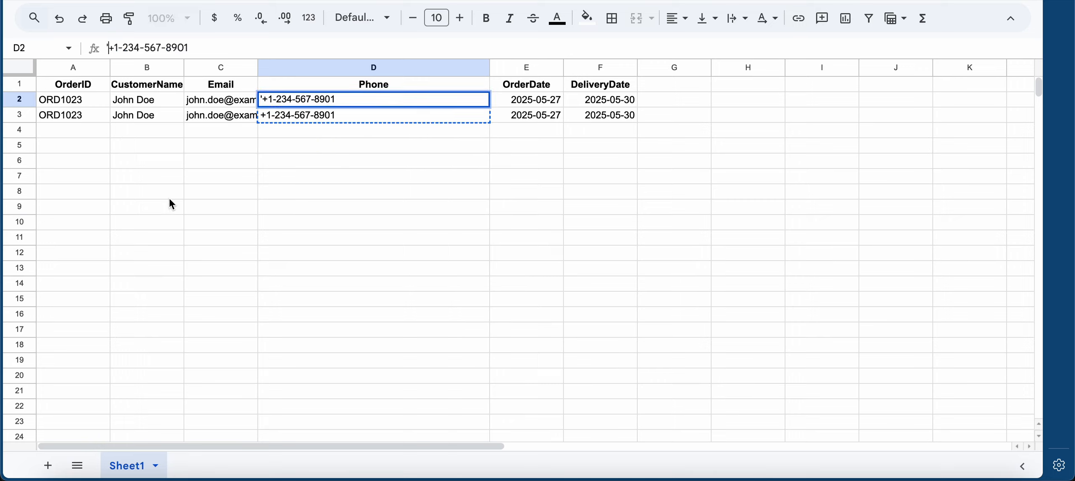
left_click(202, 225)
left_click(510, 143)
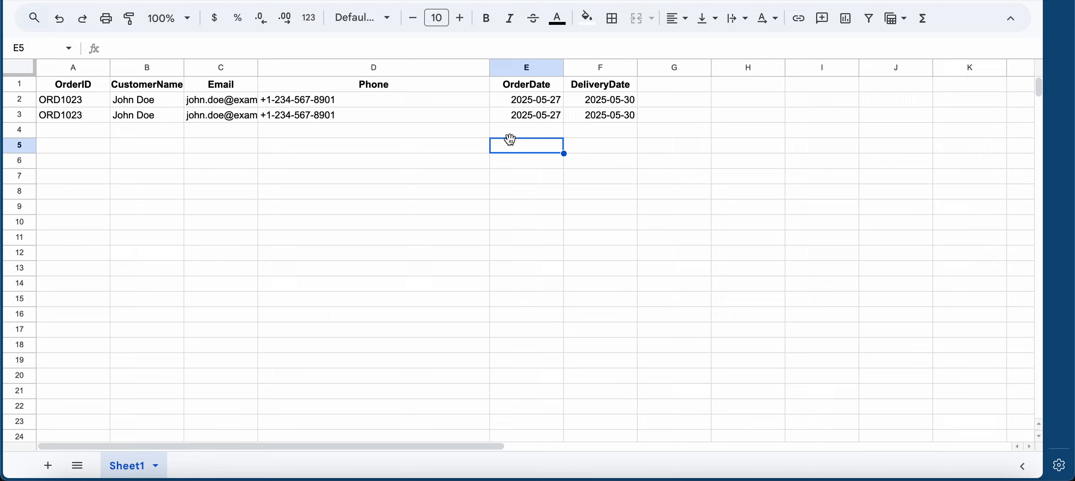